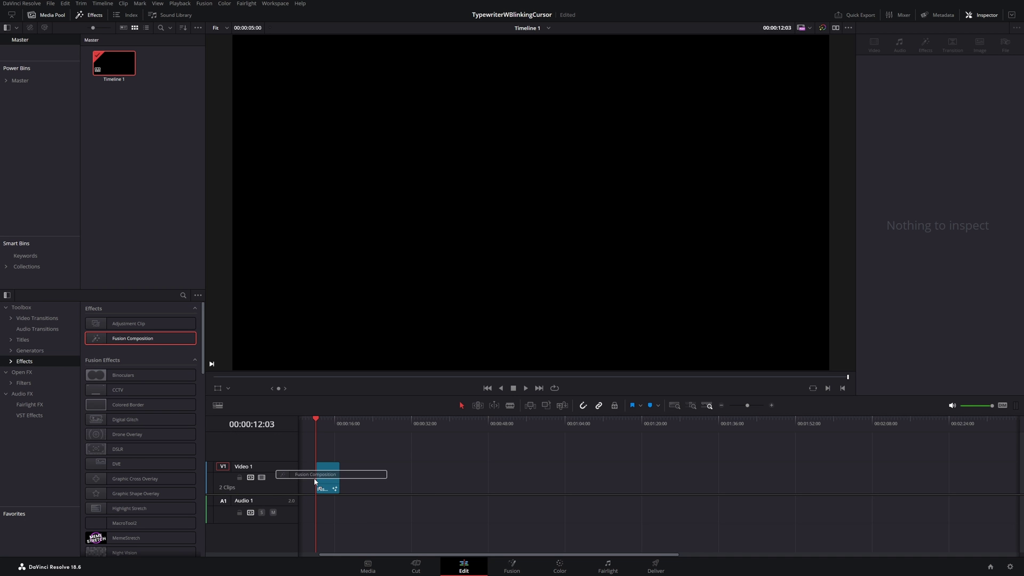
Open the Fusion Composition clip on the Fusion page to reach its MediaOut node.
left_click(514, 566)
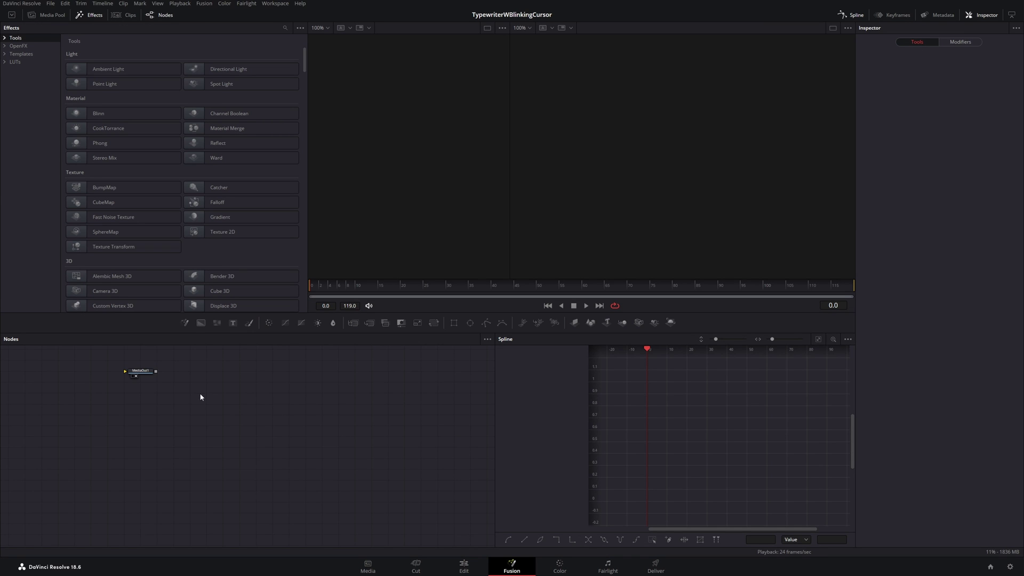
Add a Text node feeding MediaOut1 that reads 'Typewriter Effect'.
left_click_drag(189, 396, 379, 430)
left_click_drag(232, 323, 365, 434)
left_click(940, 131)
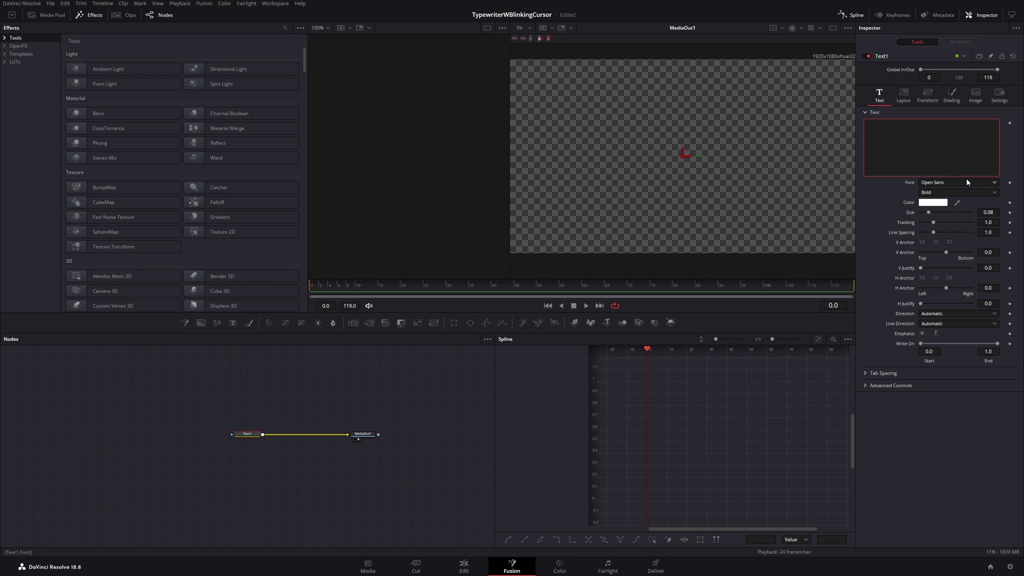
type("Typewriter Effect")
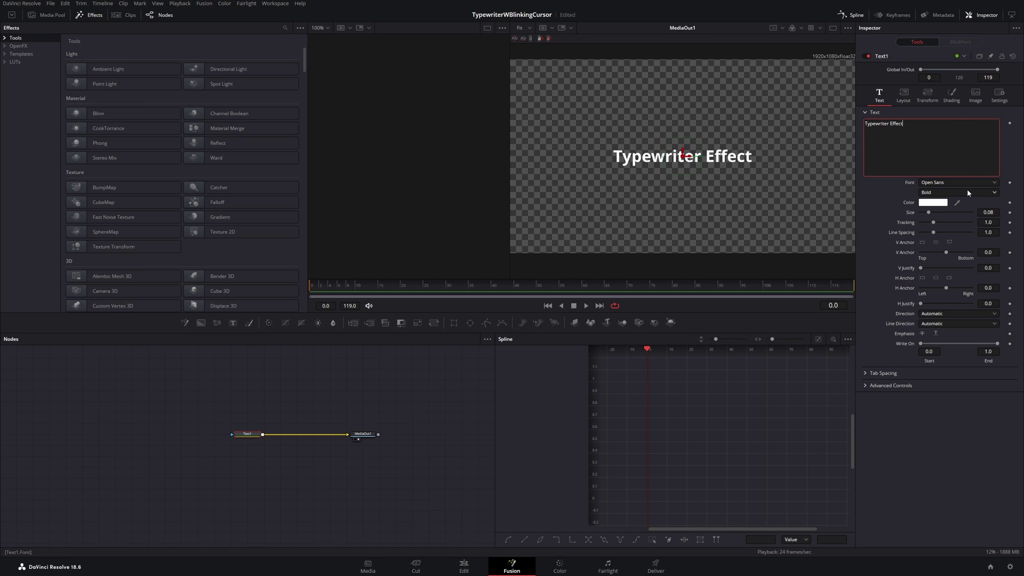
Set the title font to Montserrat Alternates Bold.
left_click(966, 182)
left_click(934, 199)
left_click(939, 183)
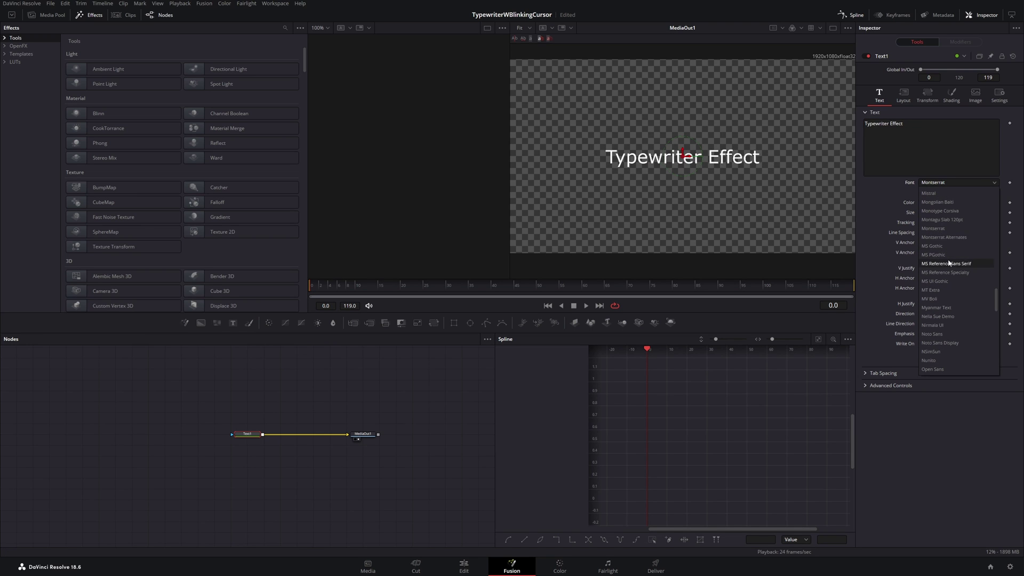
left_click(943, 237)
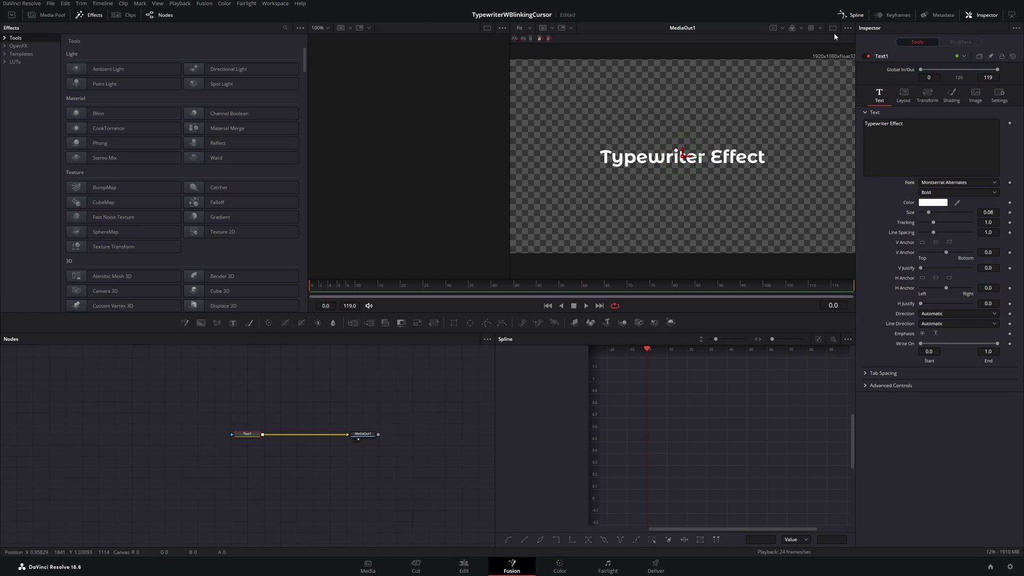
left_click(90, 14)
Keyframe Write On End at 0 at frame 15, about 0.54 at frame 30, and 1.0 at frame 40.
left_click_drag(34, 290, 113, 290)
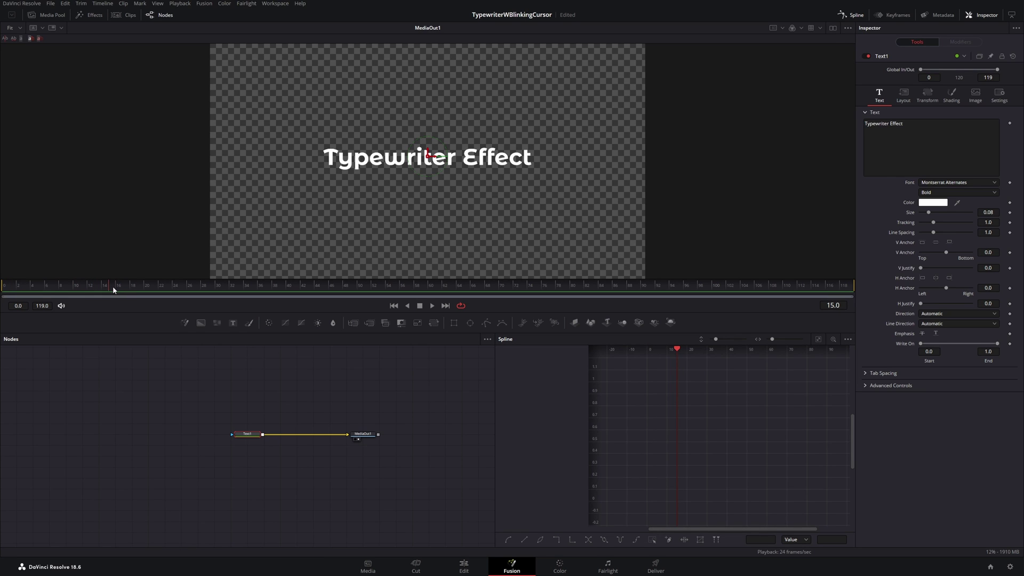
left_click(1010, 343)
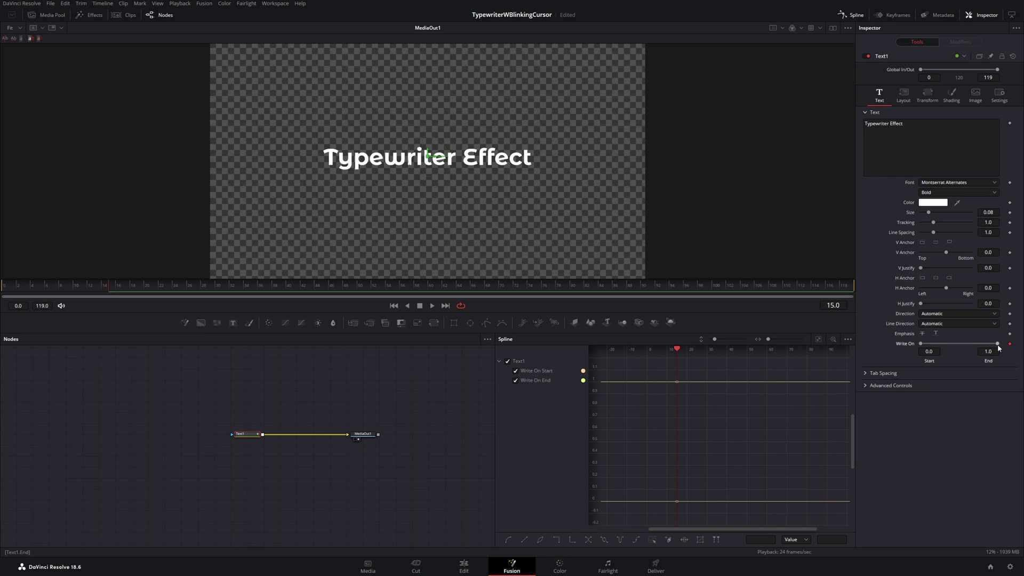
left_click_drag(997, 344, 919, 346)
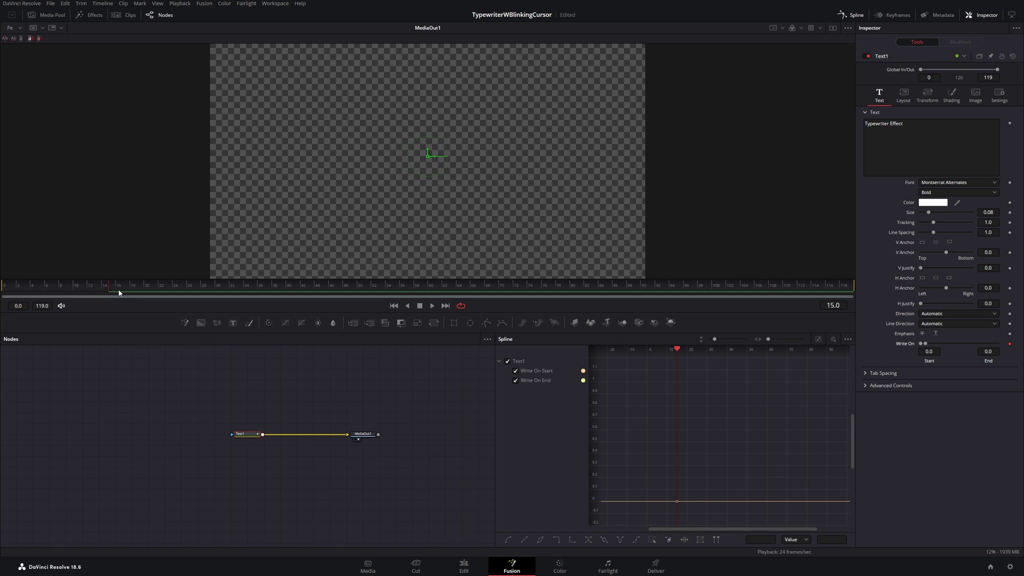
left_click_drag(118, 289, 217, 293)
left_click_drag(926, 346, 966, 343)
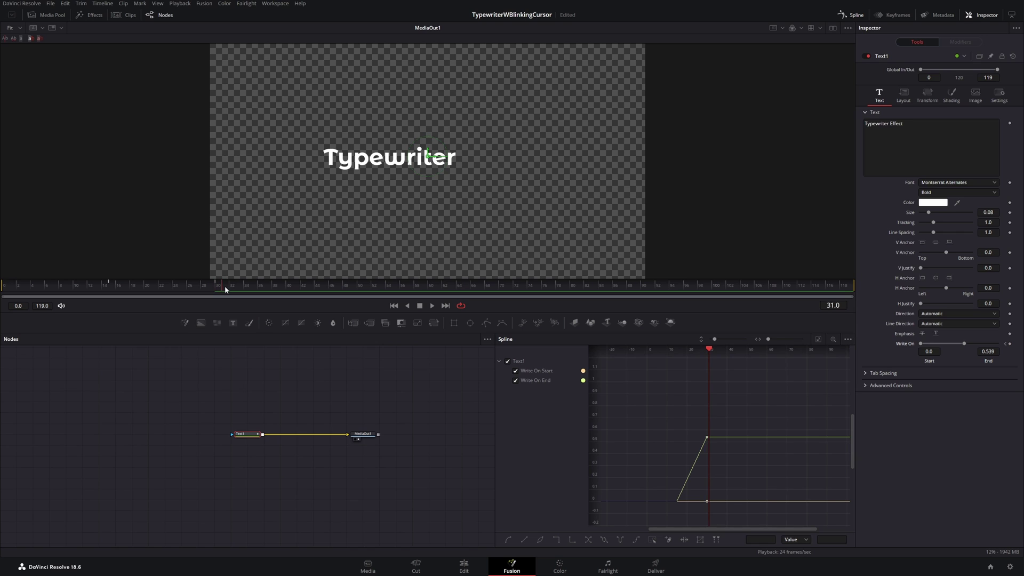
left_click_drag(226, 289, 320, 288)
left_click_drag(965, 345, 998, 344)
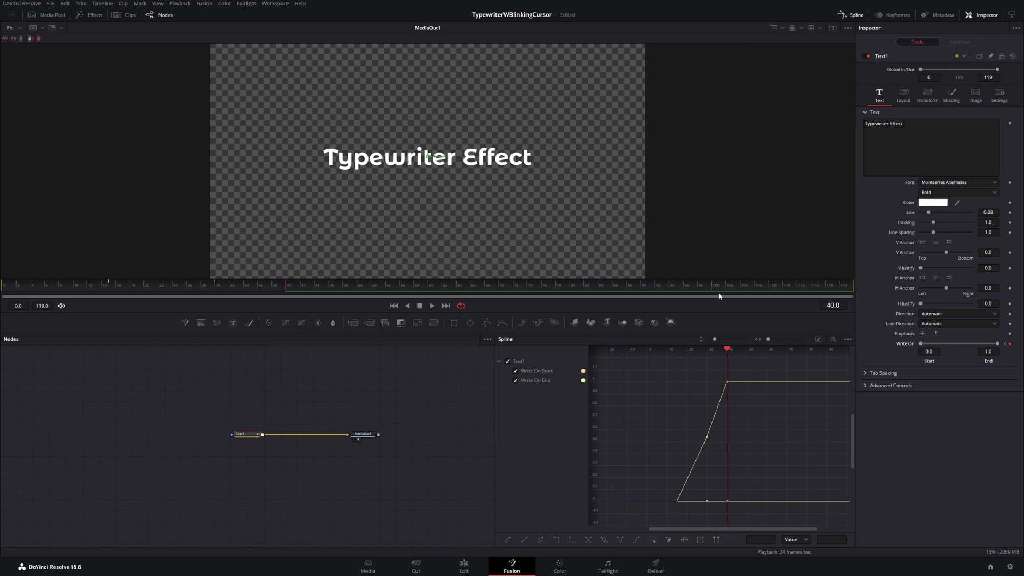
left_click_drag(287, 285, 2, 288)
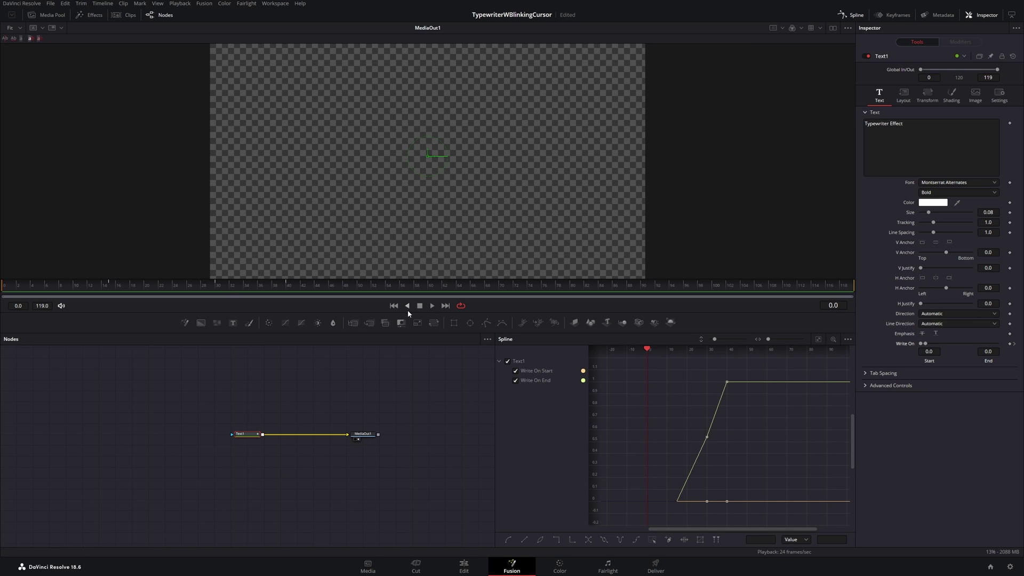
Play the write-on, then add a Write On keyframe at frame 31.
left_click(432, 306)
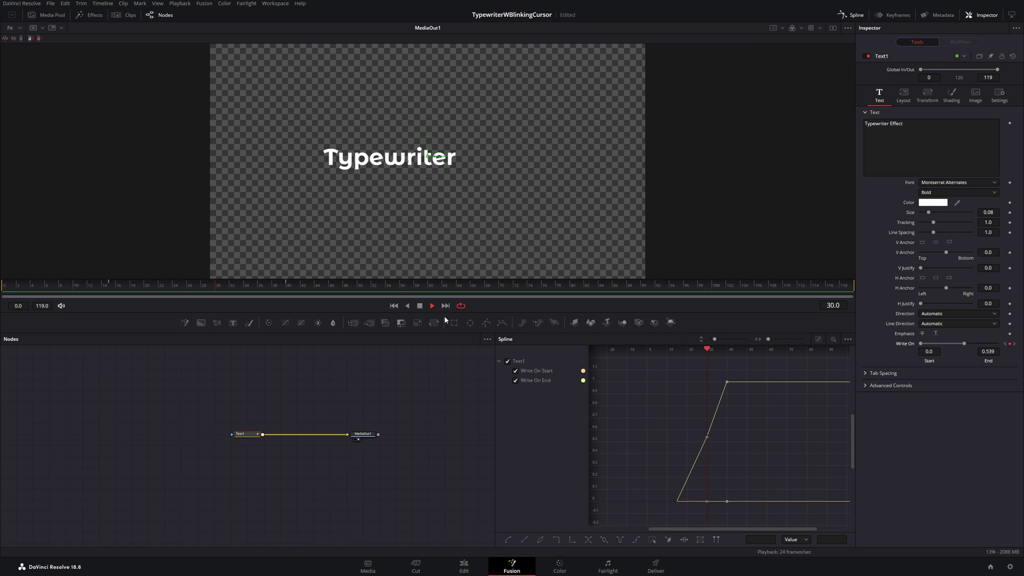
left_click(419, 305)
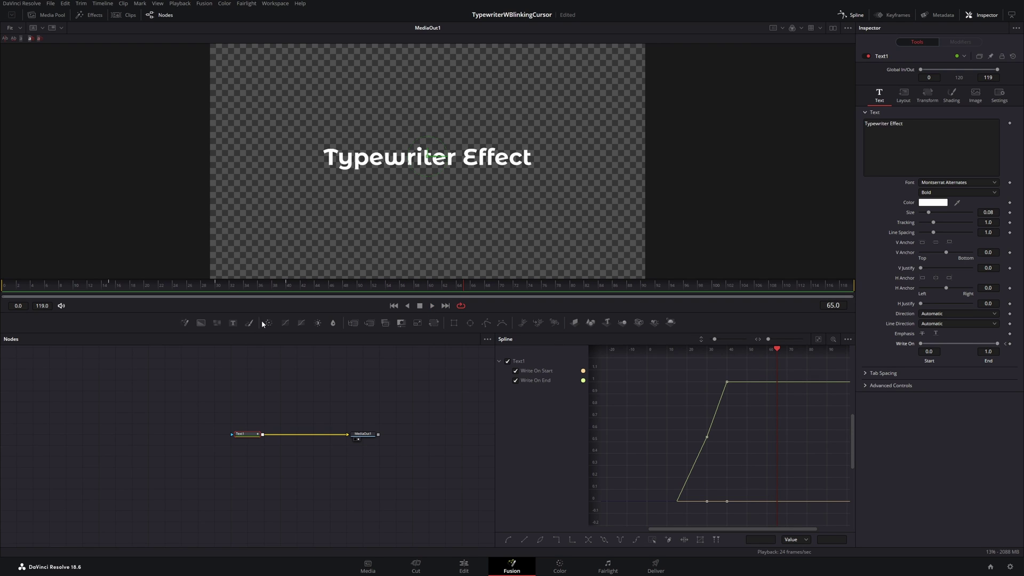
left_click_drag(218, 288, 225, 289)
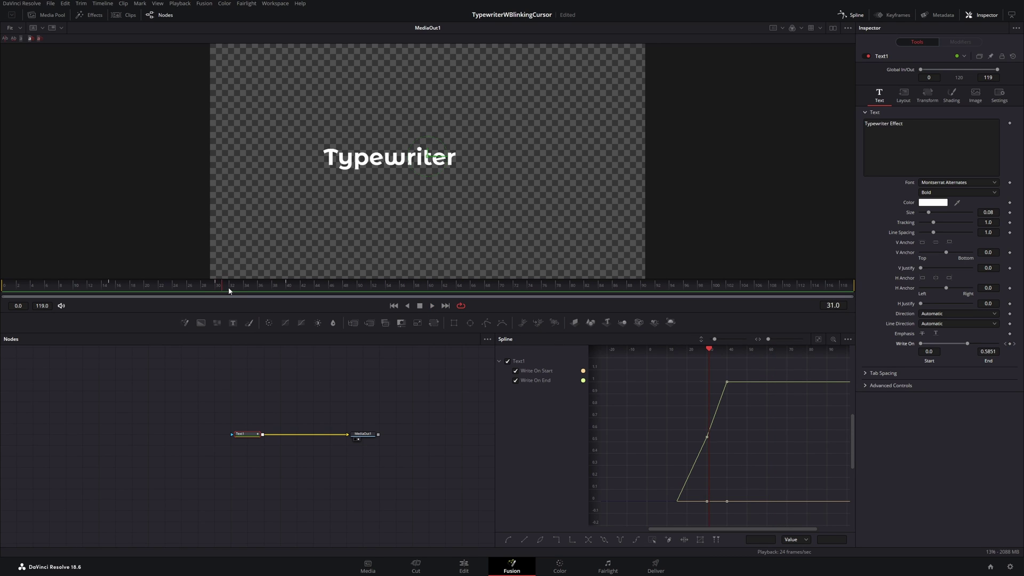
left_click(1010, 344)
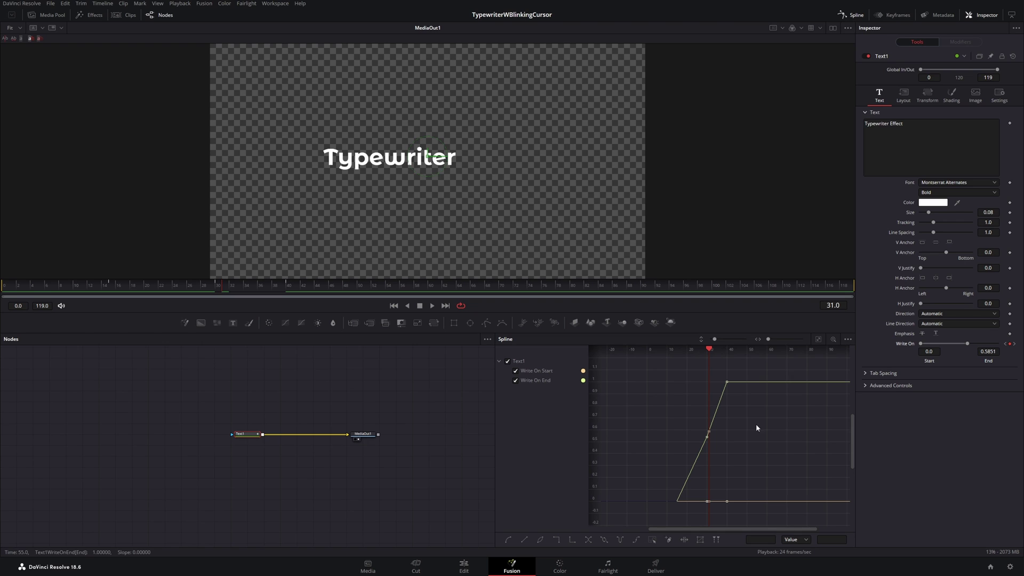
Shift the later Write On End keyframes later in the Spline editor to pause after 'Typewriter'.
scroll(728, 416, "up", 3)
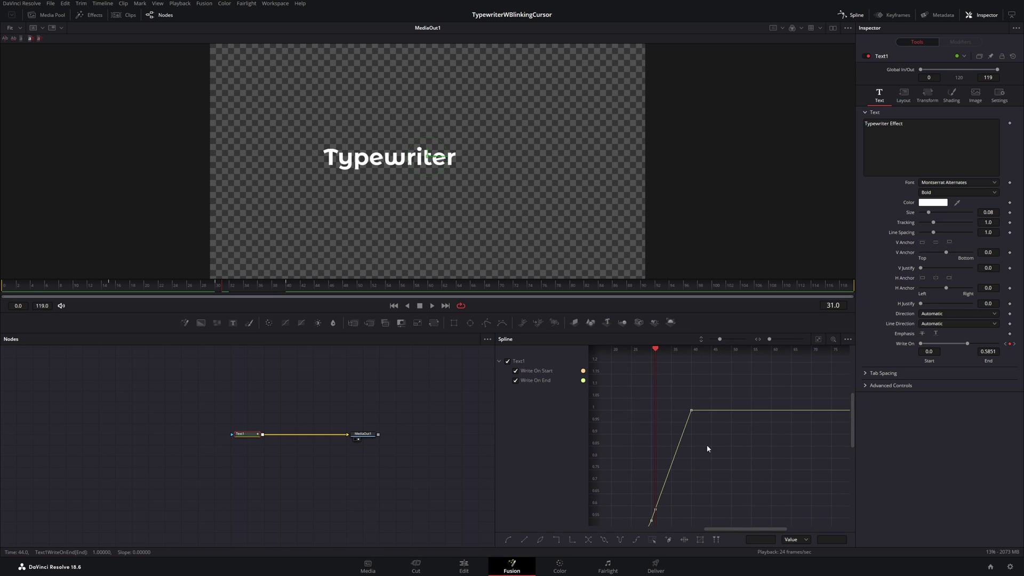
left_click_drag(699, 396, 651, 517)
left_click_drag(689, 413, 741, 413)
left_click(699, 450)
Replay from the start to confirm the retimed typing, then select Text1.
key("Home")
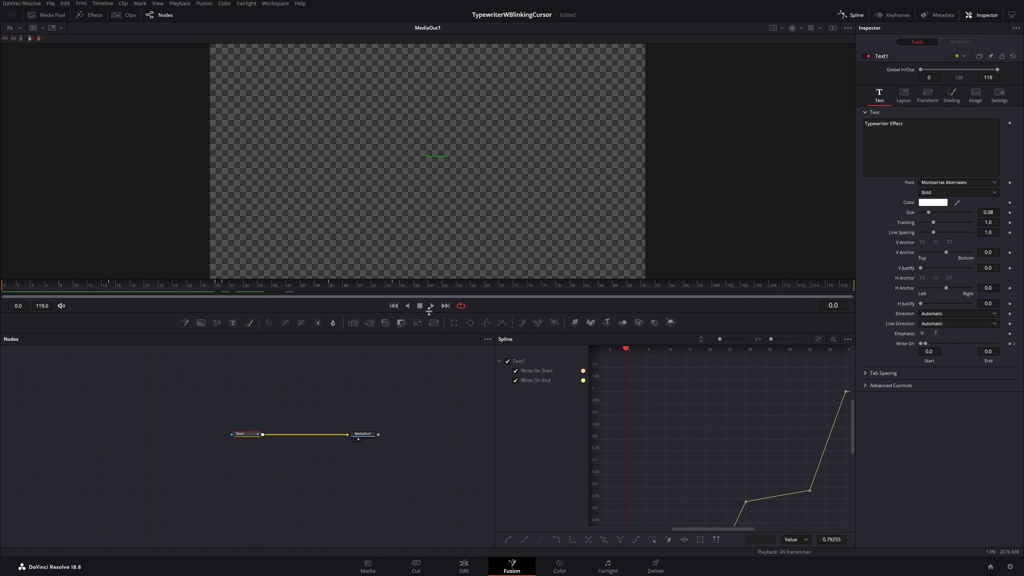
left_click(432, 306)
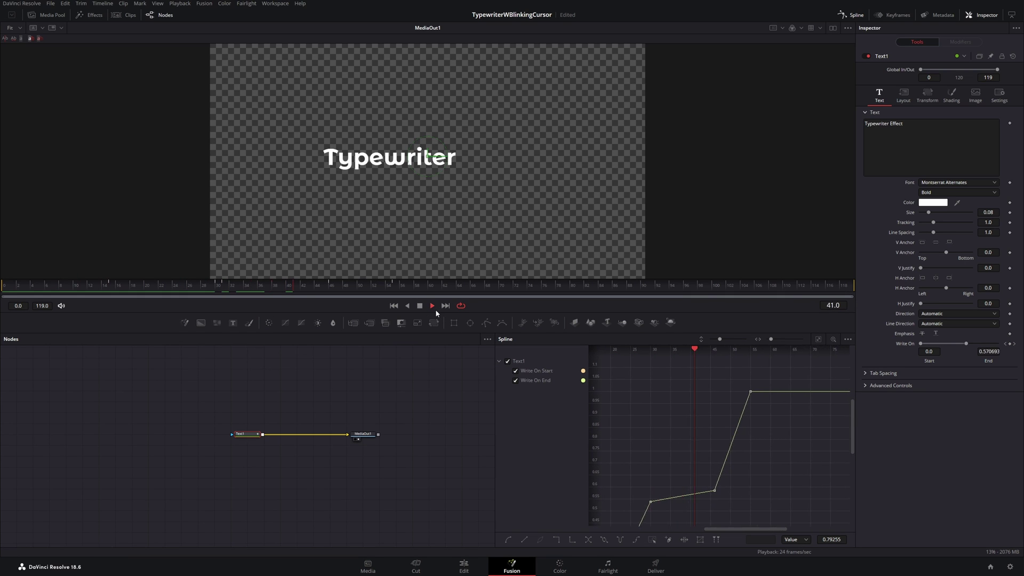
left_click(421, 305)
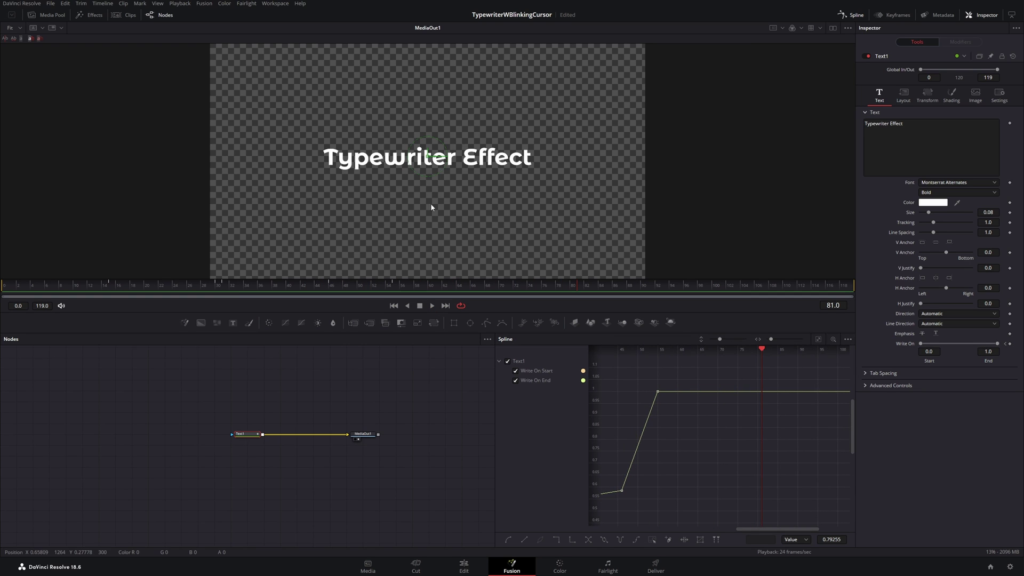
scroll(650, 433, "down", 5)
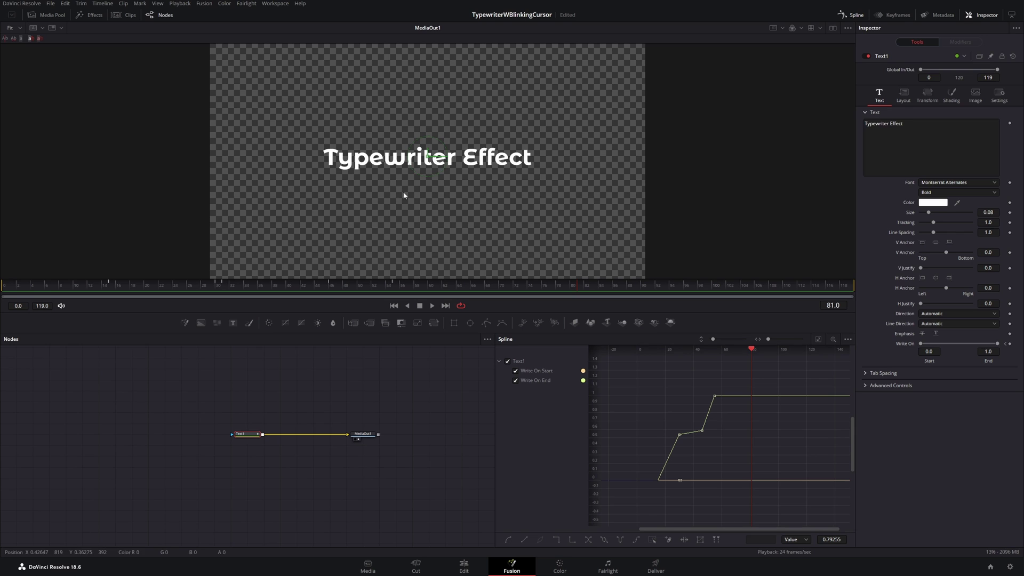
left_click(247, 434)
scroll(299, 443, "up", 2)
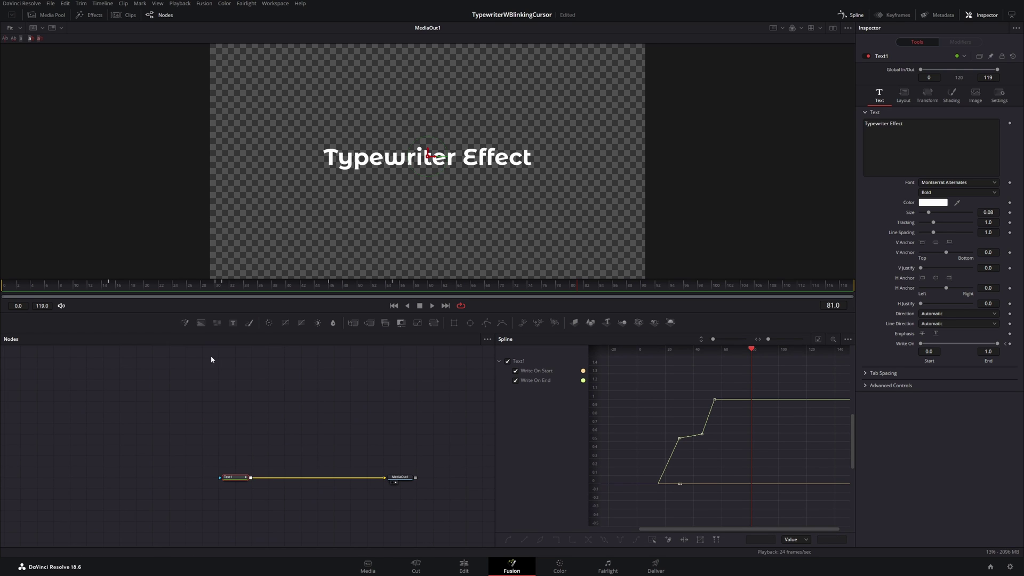
Add a Background node with its colour set to solid white.
left_click_drag(200, 322, 317, 425)
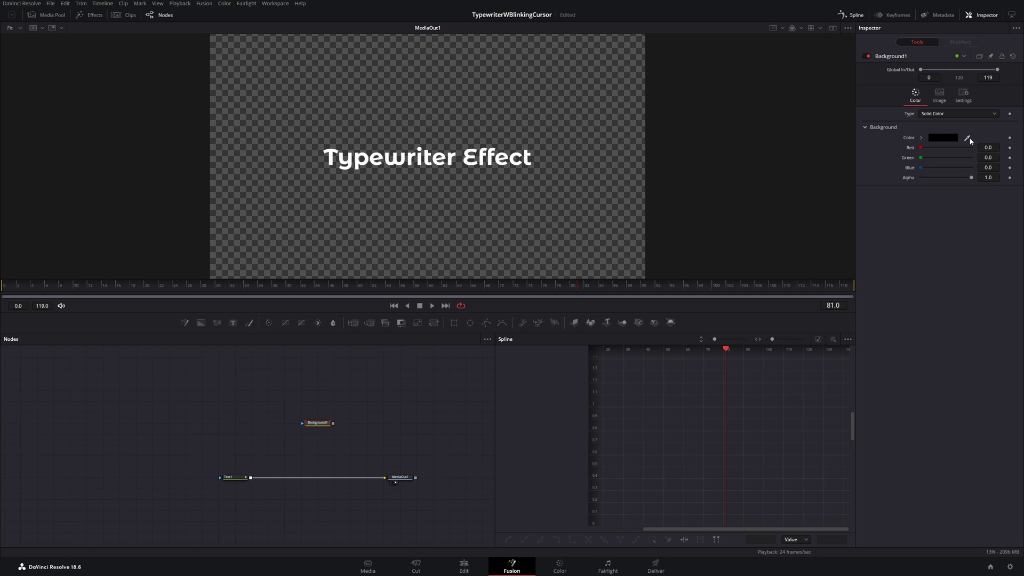
left_click_drag(970, 141, 470, 155)
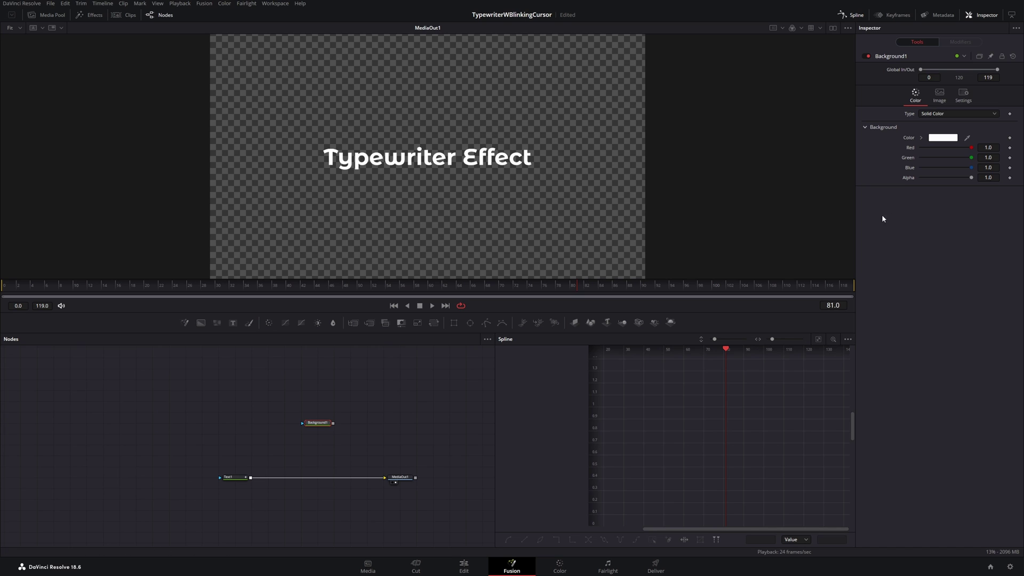
left_click(944, 138)
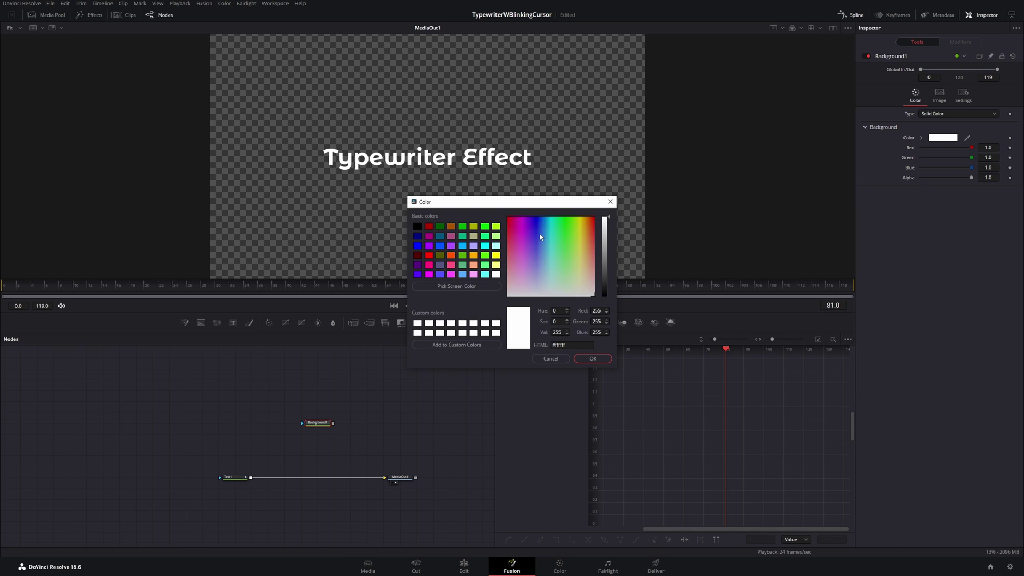
left_click(592, 359)
scroll(274, 416, "up", 2)
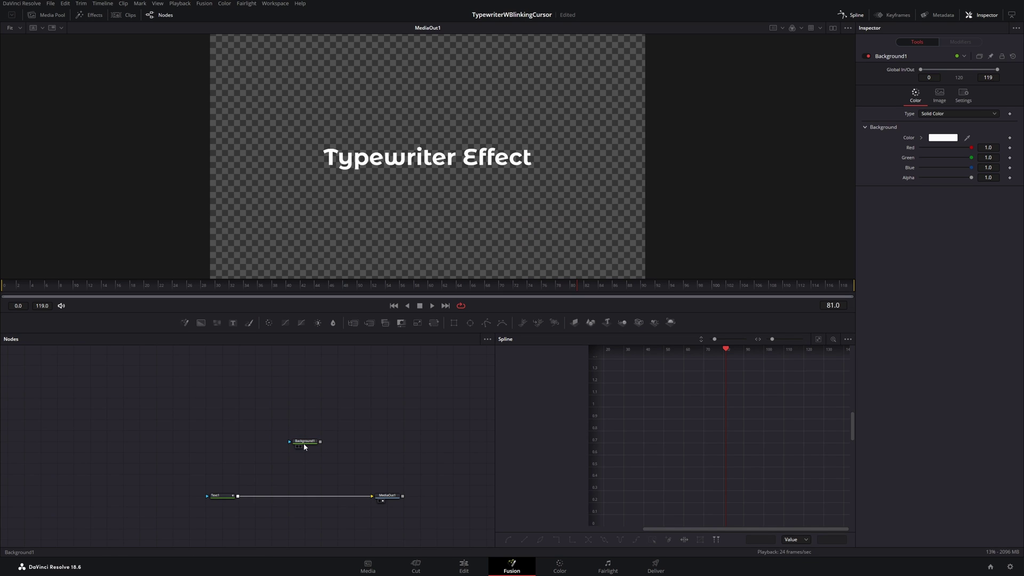
View Background1 on its own and attach a Rectangle mask to it.
key("1")
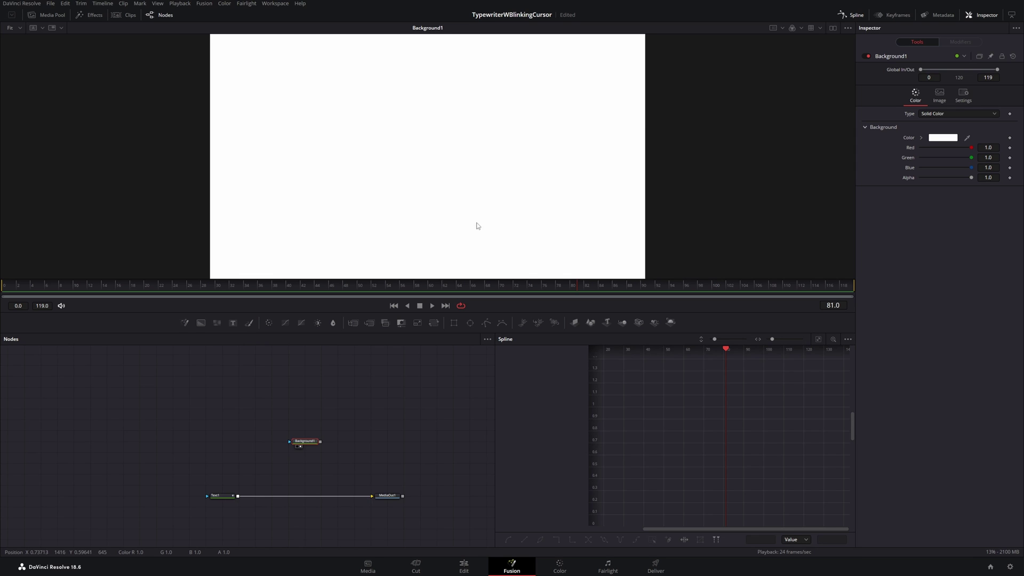
scroll(393, 162, "down", 1)
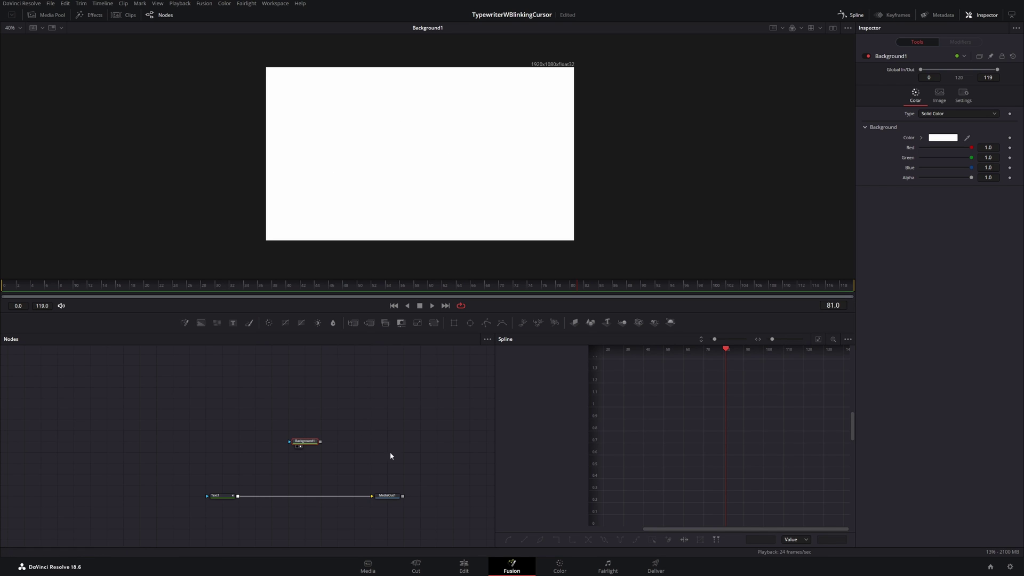
left_click_drag(455, 322, 304, 423)
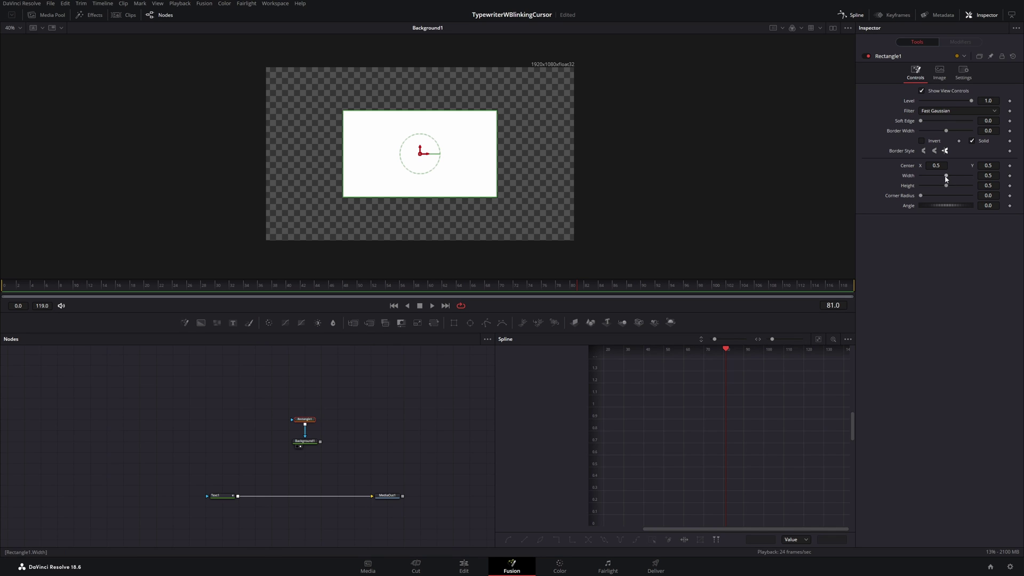
Shrink Rectangle1 to a thin cursor bar, Width 0.007 and Height 0.134.
left_click_drag(946, 176, 923, 179)
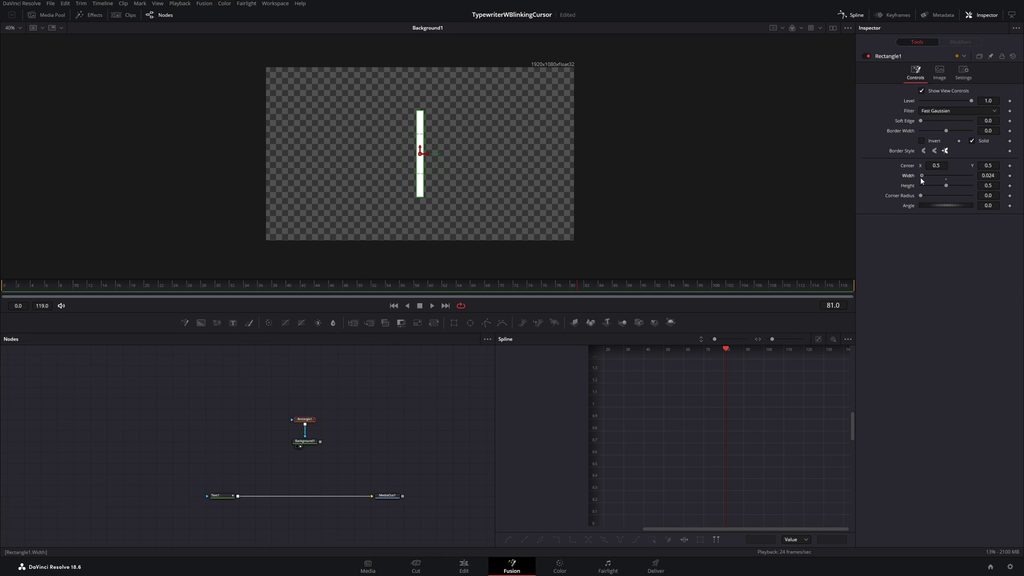
mouse_move(921, 177)
left_mouse_down()
mouse_move(938, 187)
mouse_move(929, 189)
left_mouse_up()
left_click_drag(986, 175, 382, 187)
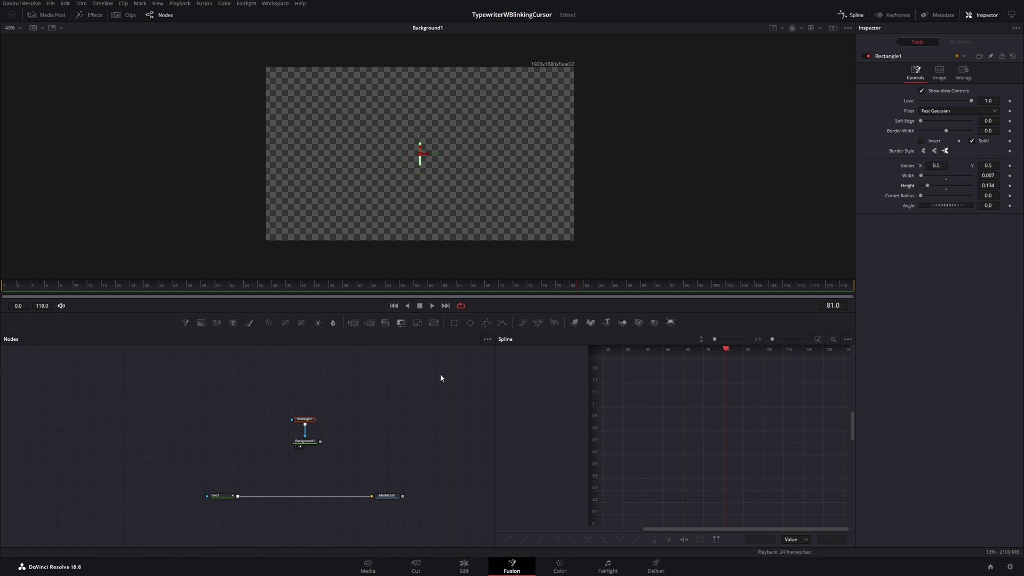
left_click_drag(312, 449, 347, 413)
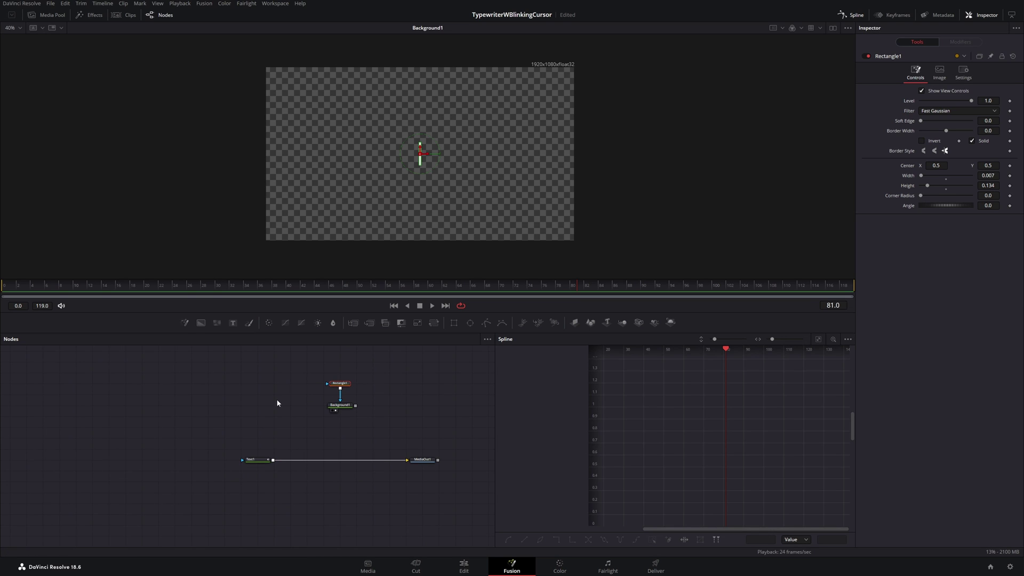
Merge the white cursor bar as foreground over the title and view MediaOut1.
left_click_drag(354, 322, 334, 465)
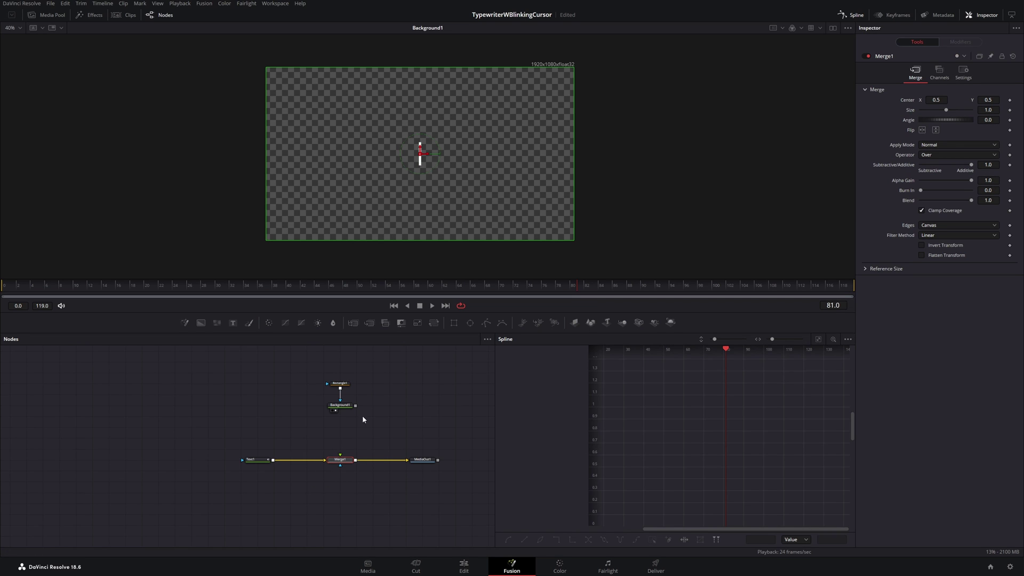
left_click_drag(355, 406, 344, 462)
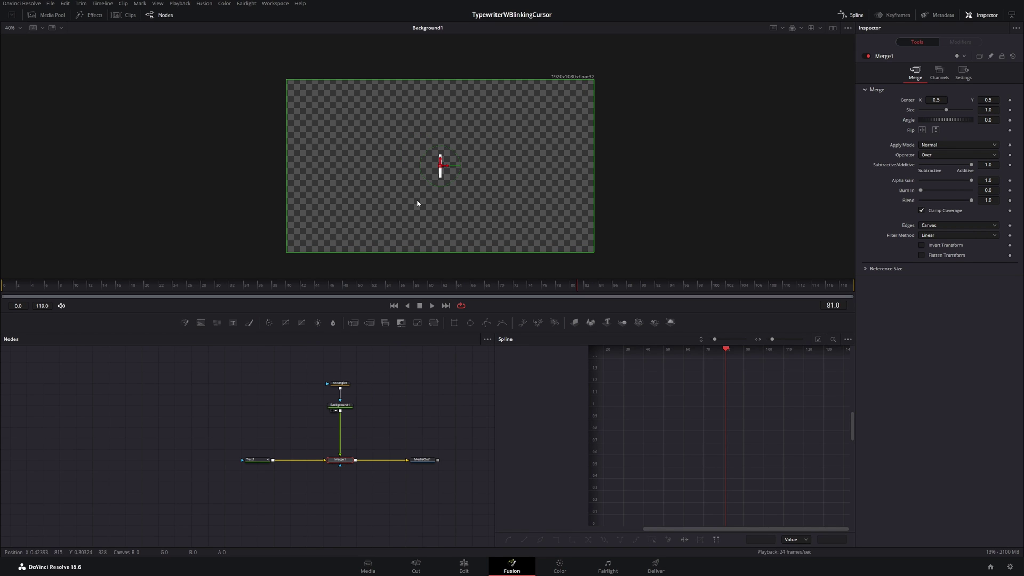
scroll(342, 408, "up", 6)
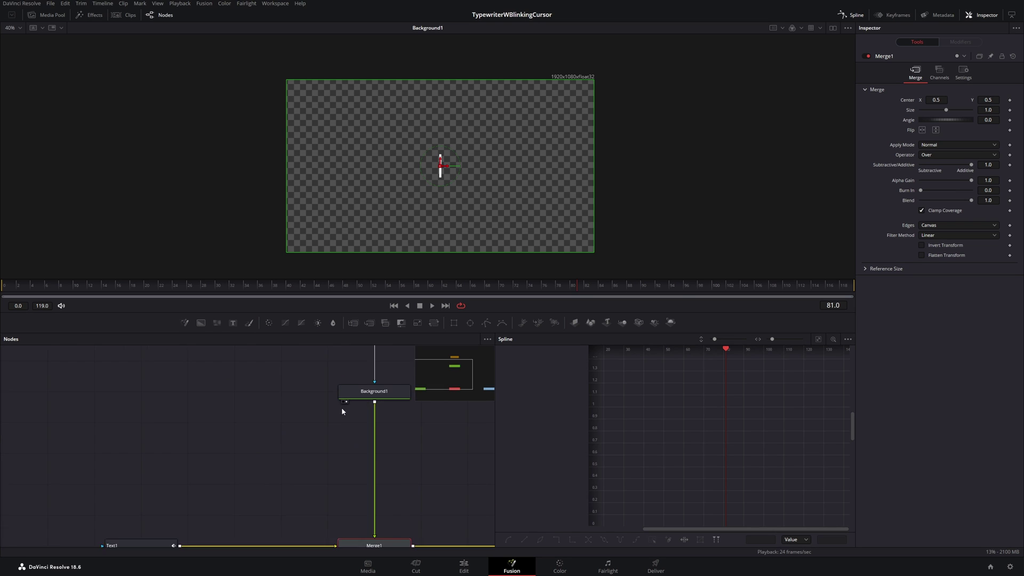
scroll(337, 408, "down", 3)
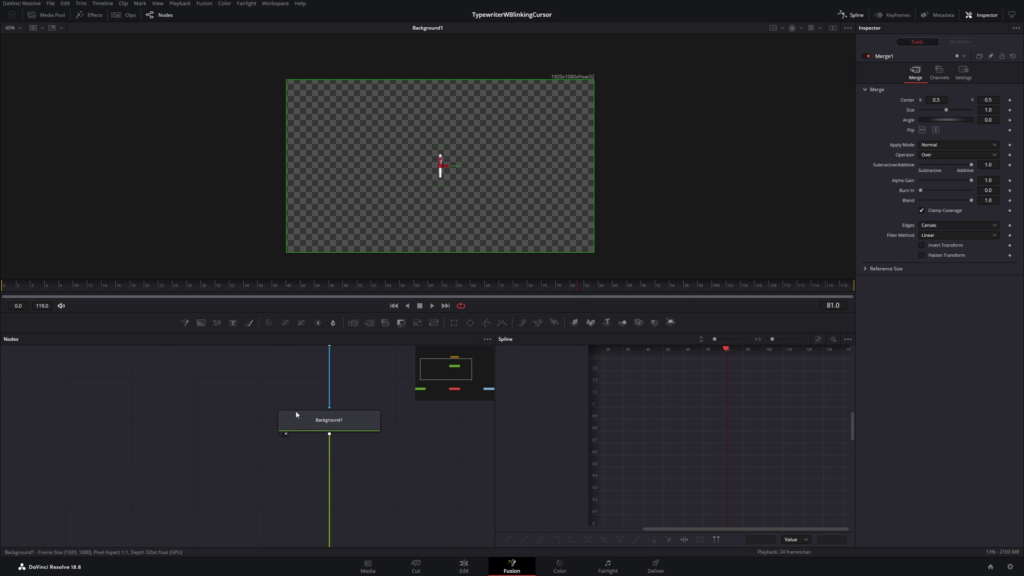
scroll(326, 422, "down", 5)
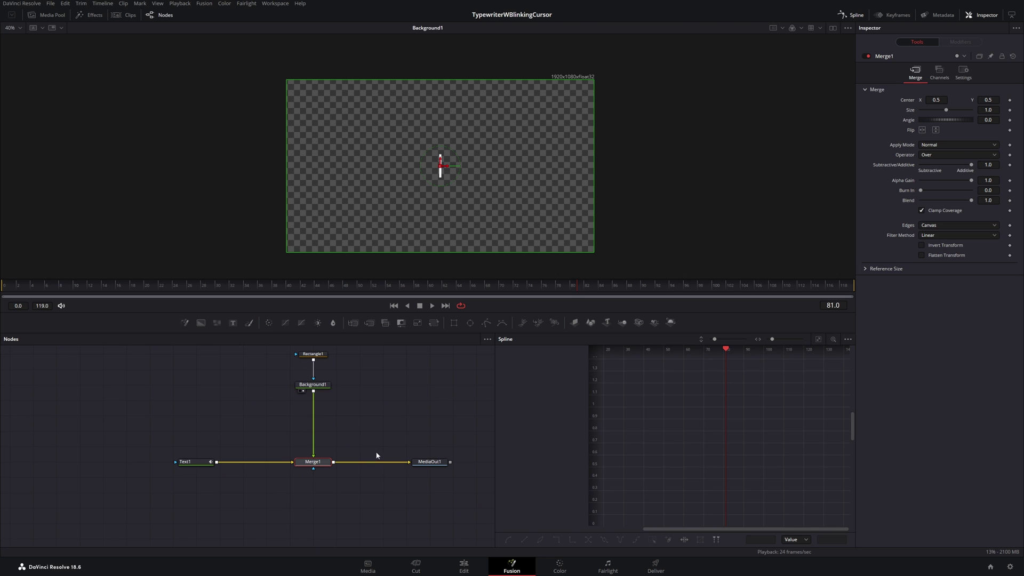
left_click(416, 465)
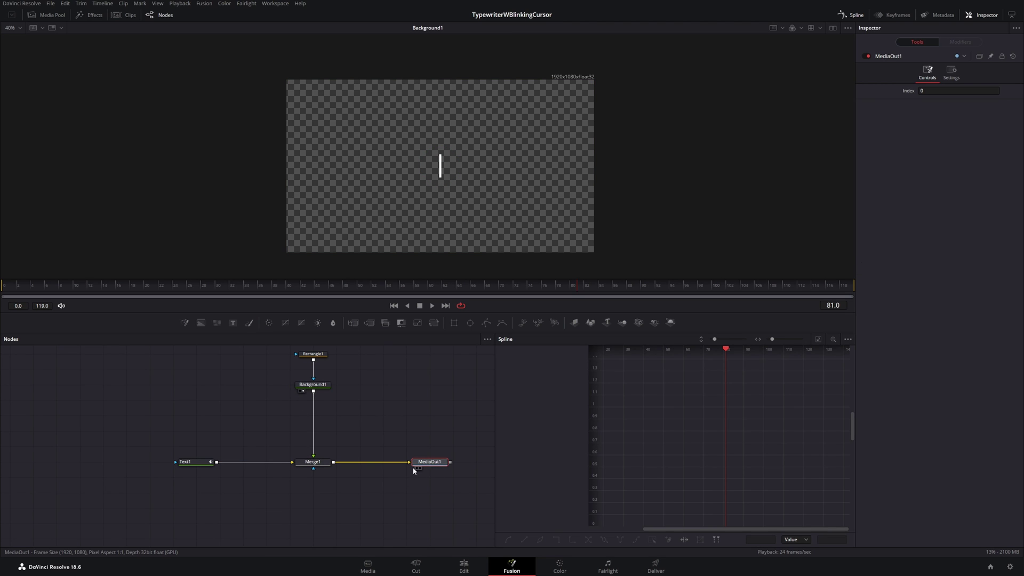
left_click(417, 468)
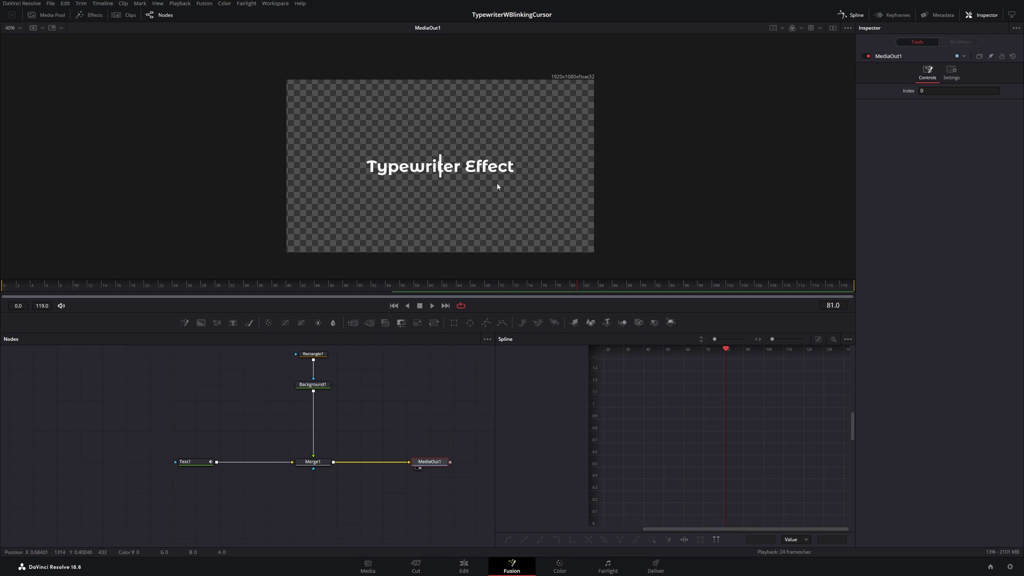
Set Rectangle1 to Height 0.119 and Width 0.005.
left_click_drag(348, 428, 356, 449)
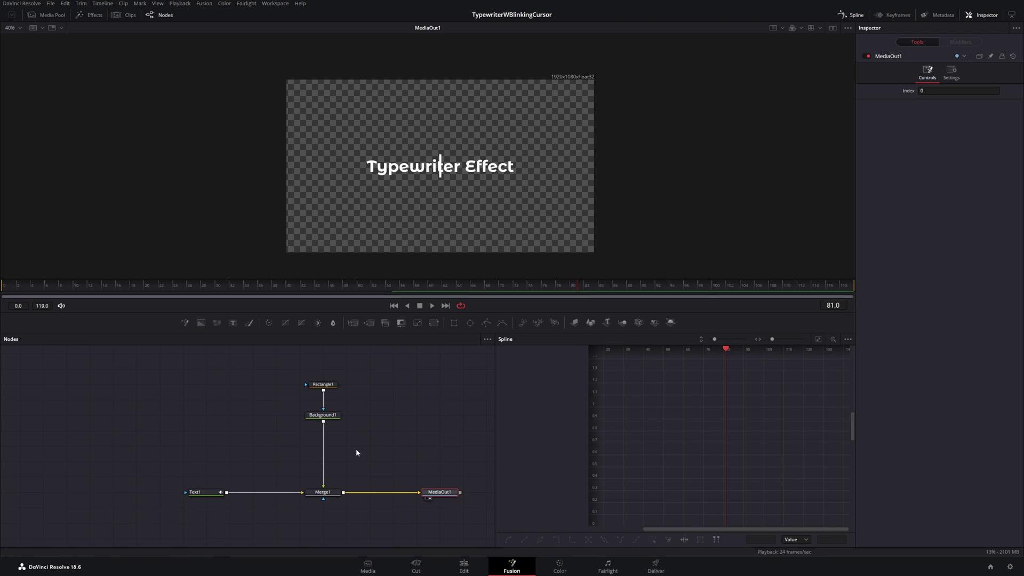
left_click(324, 384)
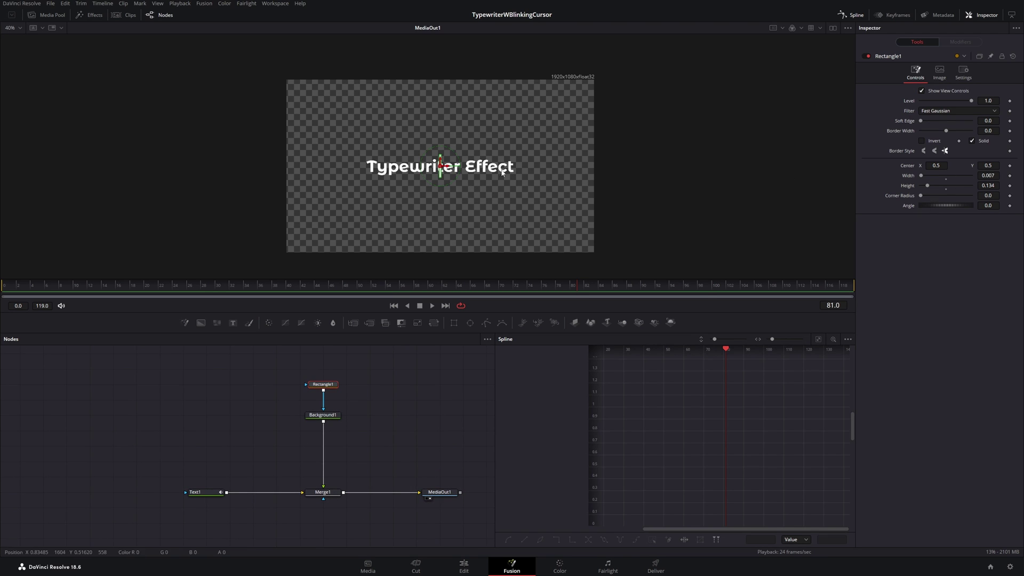
double_click(991, 185)
type("0.119")
key("Return")
double_click(990, 176)
type("0.005")
key("Return")
scroll(430, 176, "up", 5)
scroll(430, 176, "down", 3)
scroll(441, 176, "down", 6)
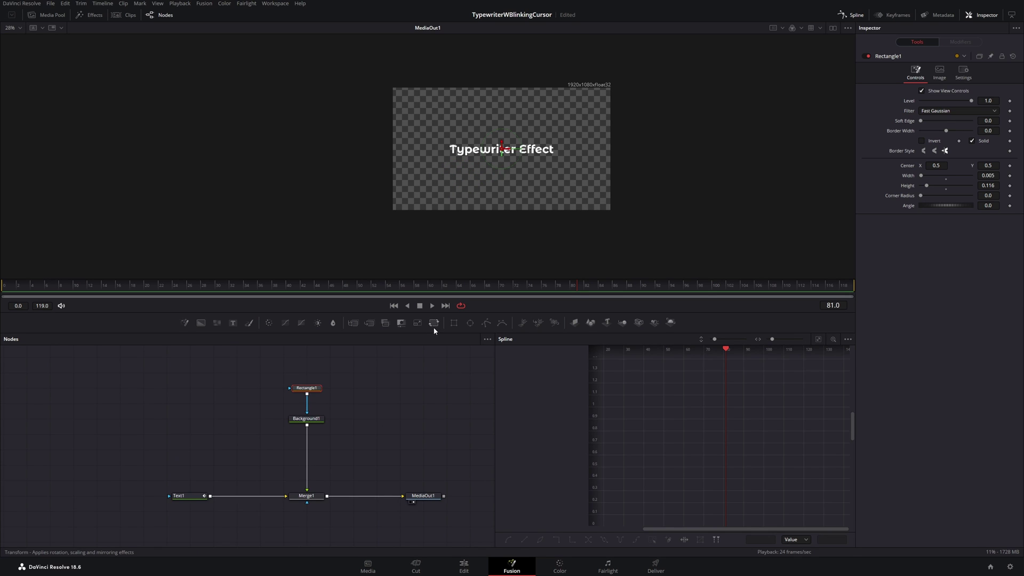
Insert a Transform node between Background1 and Merge1 and move to the typing start.
left_click_drag(433, 323, 307, 461)
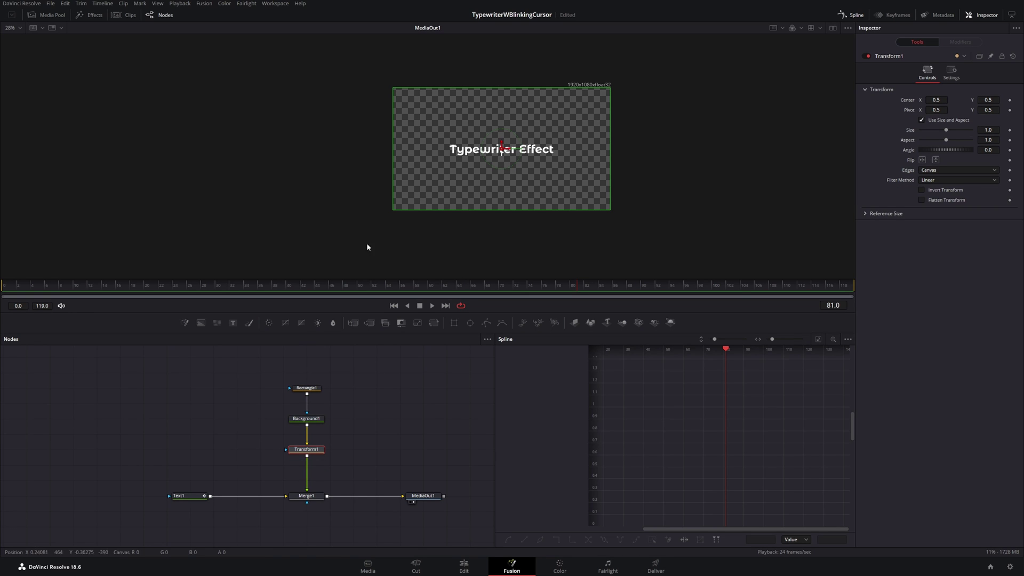
mouse_move(510, 155)
left_mouse_down()
mouse_move(458, 151)
mouse_move(570, 149)
mouse_move(440, 149)
mouse_move(533, 149)
mouse_move(520, 149)
left_mouse_up()
left_click_drag(5, 286, 118, 289)
scroll(123, 293, "up", 3)
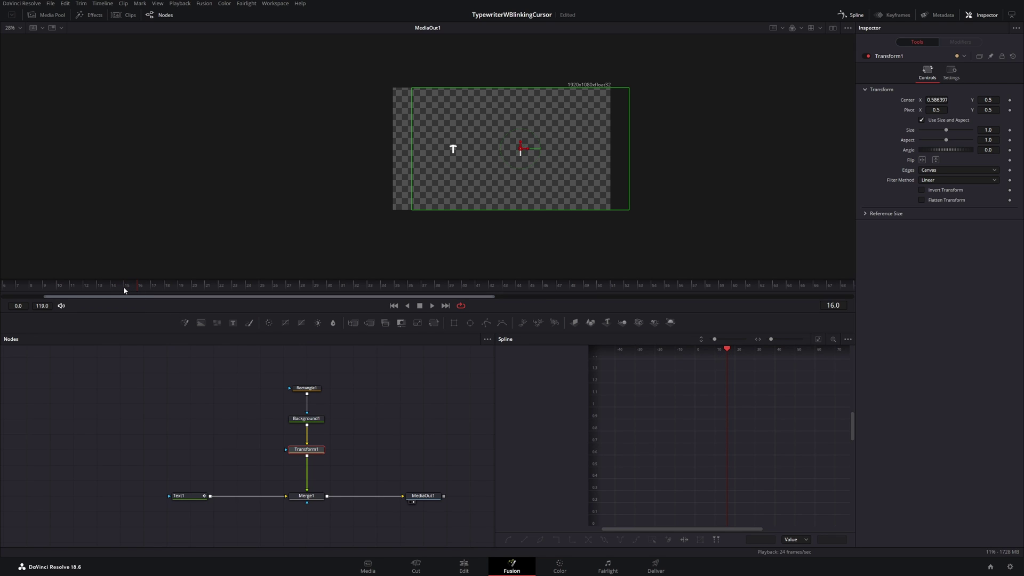
key("Left")
key("Left")
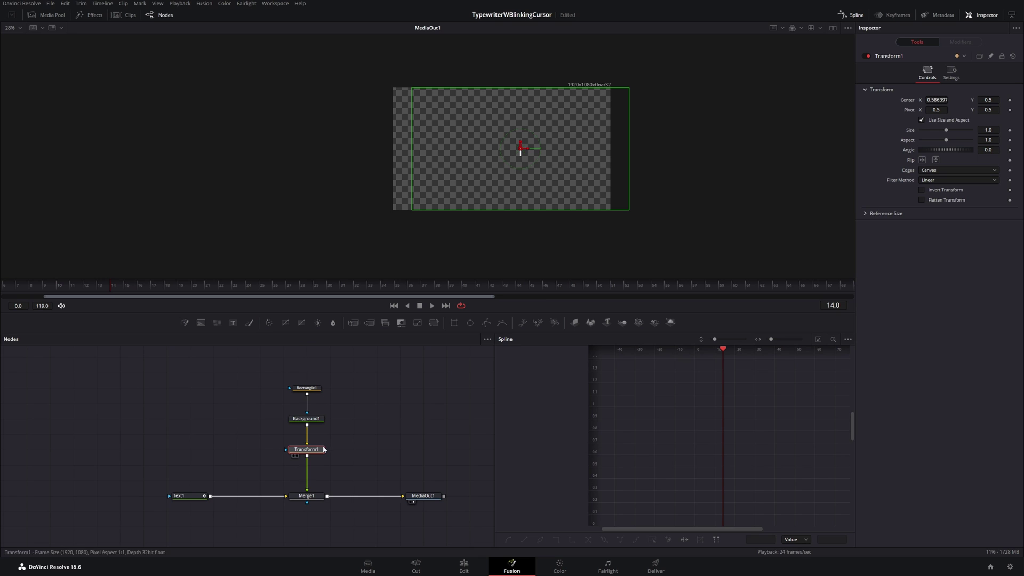
Position the cursor just before the 'T' at frame 15, Center X about 0.278.
left_click_drag(528, 152, 456, 152)
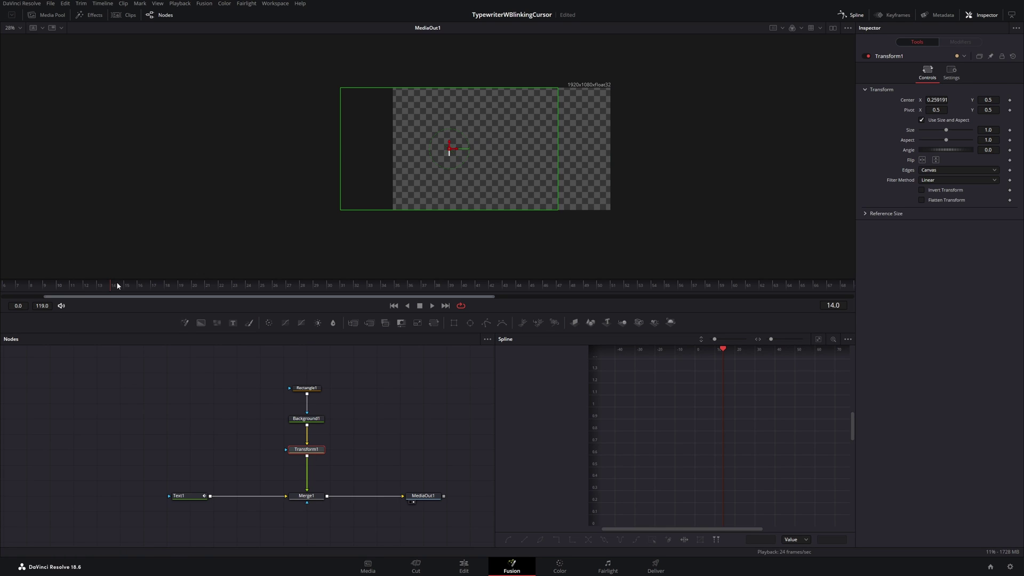
left_click(130, 287)
mouse_move(135, 289)
left_mouse_down()
mouse_move(161, 287)
mouse_move(145, 287)
left_mouse_up()
scroll(503, 124, "up", 5)
scroll(503, 124, "up", 2)
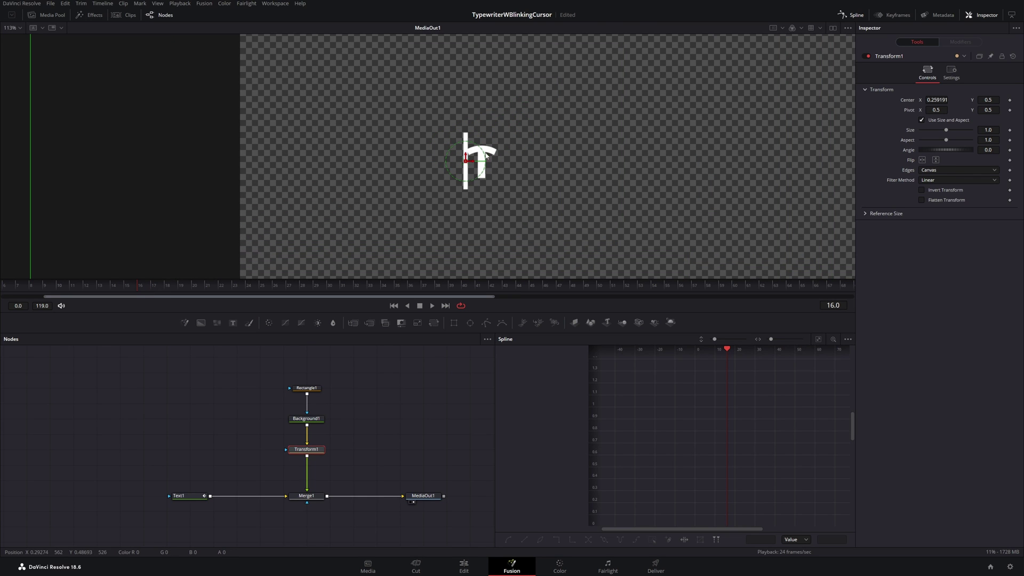
left_click_drag(474, 161, 489, 163)
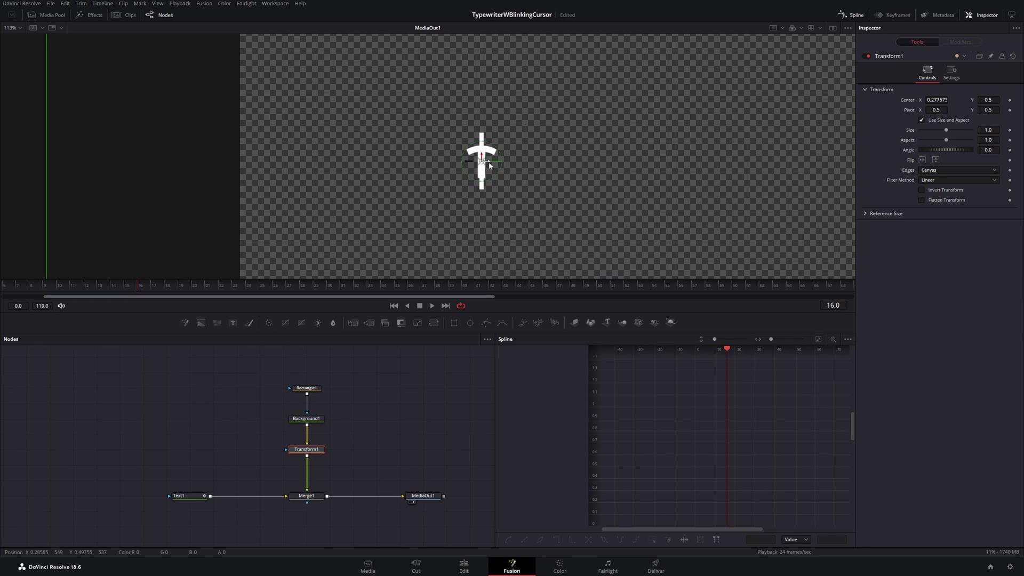
scroll(327, 217, "down", 3)
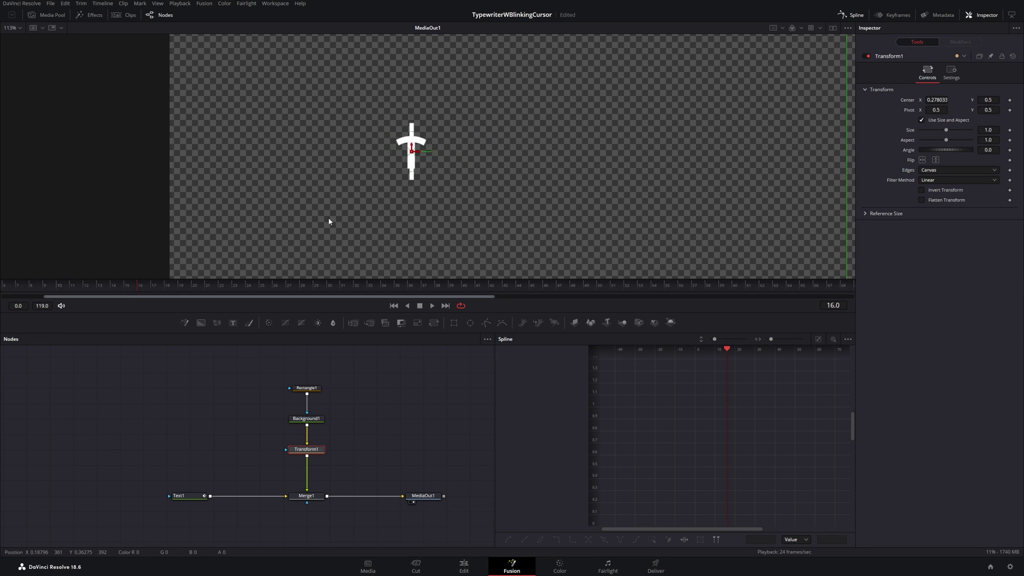
left_click(133, 290)
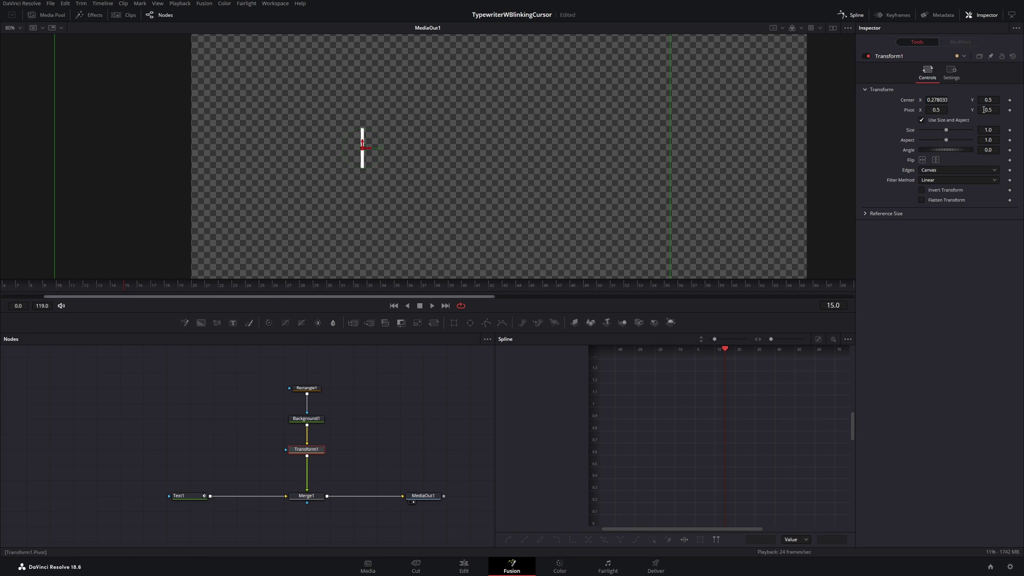
Keyframe Transform1 Center at frame 15 and place the cursor after 'Typewriter' at frame 30.
left_click(1010, 101)
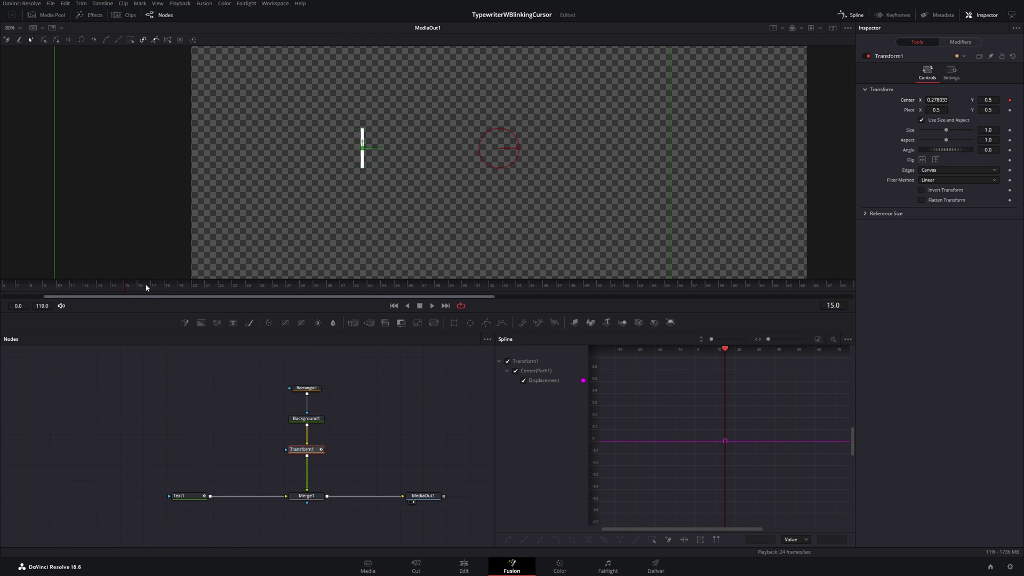
left_click_drag(139, 288, 350, 302)
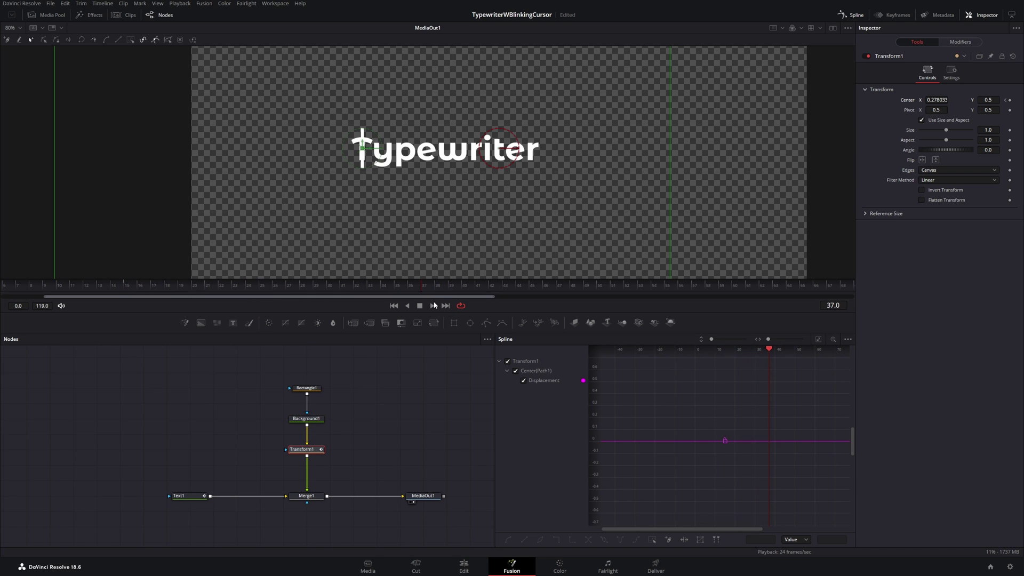
left_click_drag(369, 283, 327, 284)
left_click_drag(370, 150, 557, 149)
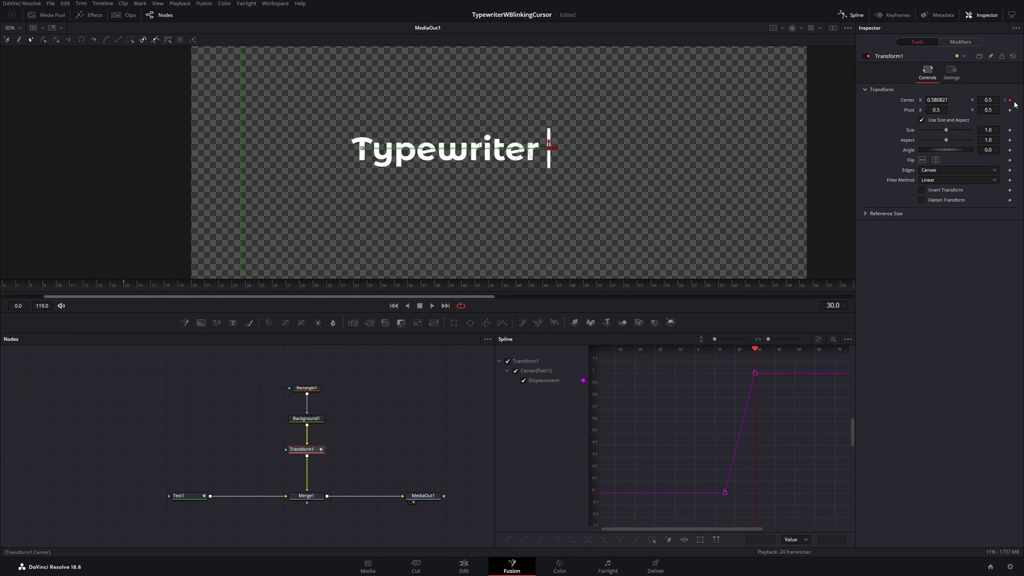
Play back the cursor travelling with 'Typewriter' from the start.
left_click_drag(291, 288, 117, 288)
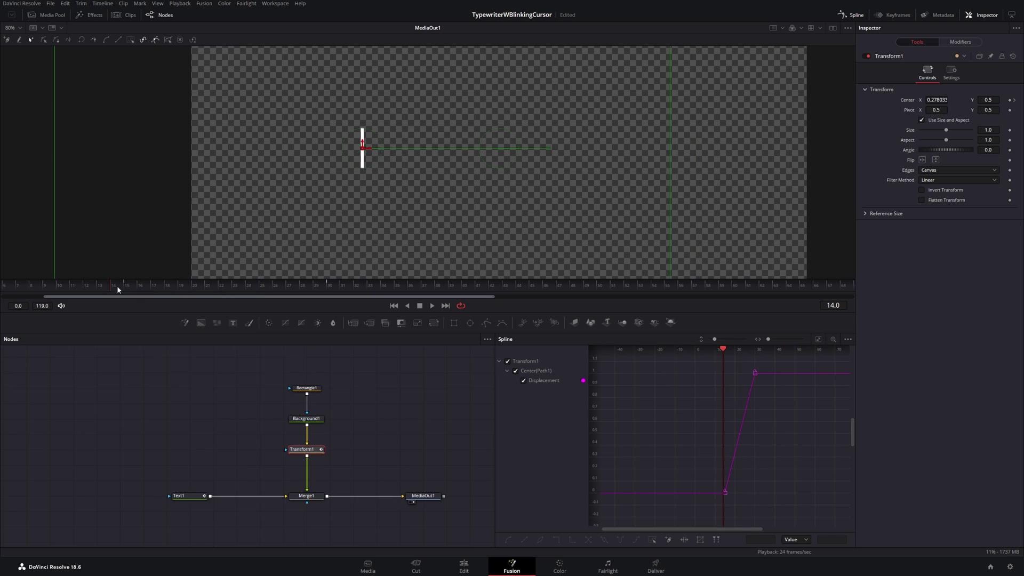
left_click(432, 305)
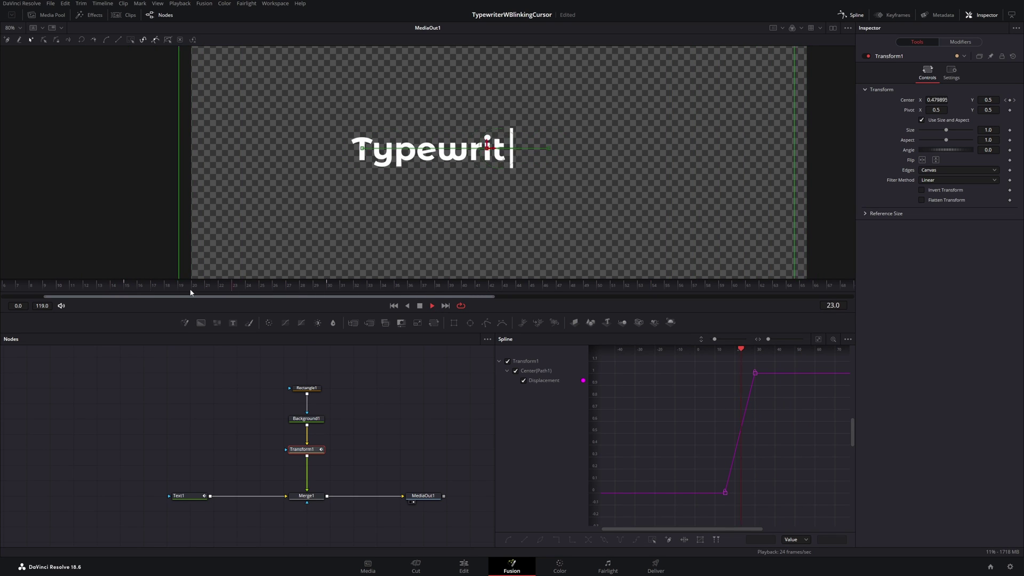
key("space")
key("shift+space")
key("space")
left_click(432, 305)
Refine the cursor position at frame 23 so it sits just after the 'w'.
left_click(243, 287)
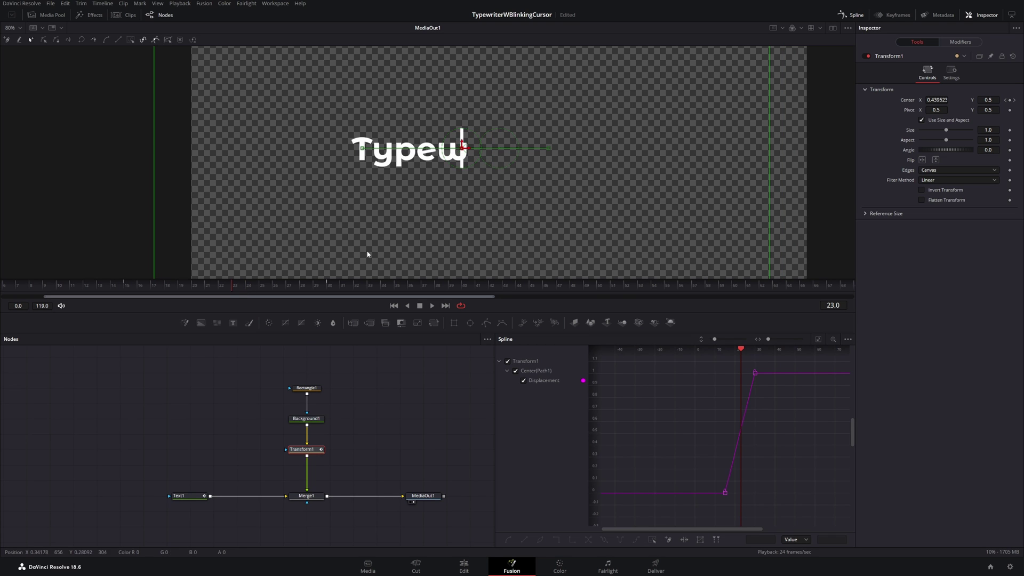
left_click_drag(329, 284, 226, 297)
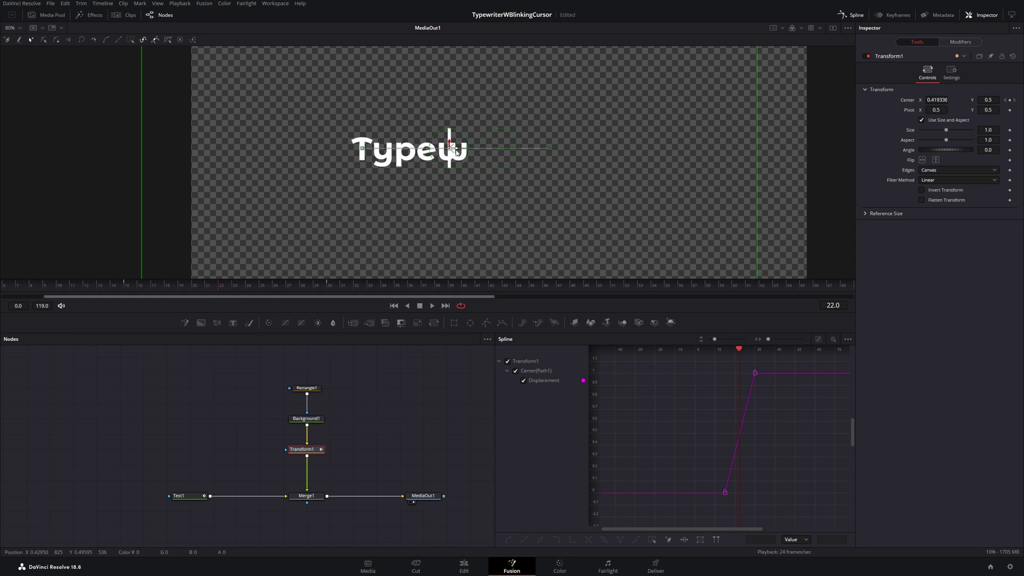
left_click_drag(456, 151, 479, 151)
left_click_drag(209, 284, 330, 288)
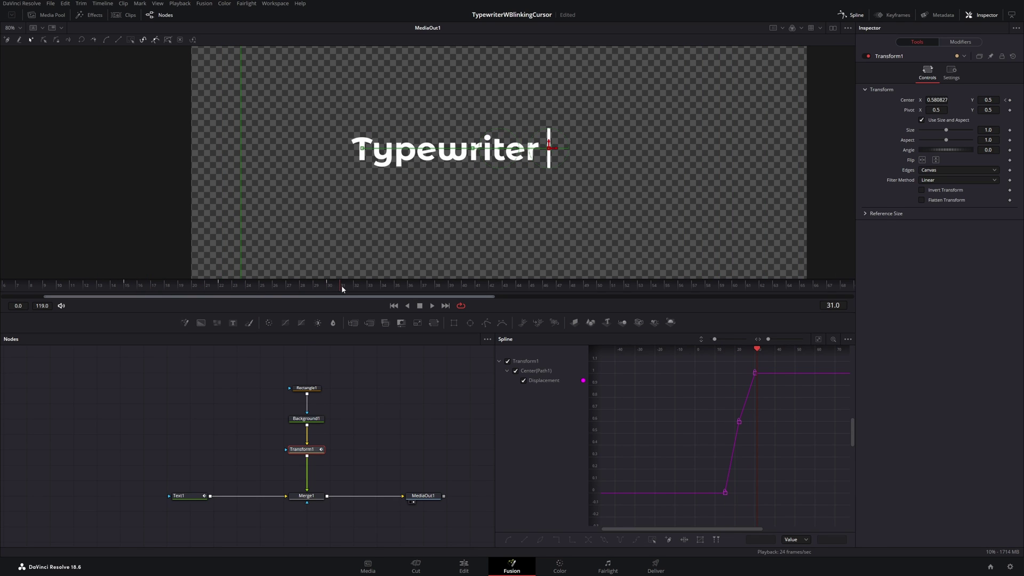
Hold the cursor with a Center keyframe at frame 47, then move it after 'Effect' by frame 57.
left_click_drag(432, 290, 570, 288)
left_click(1010, 99)
left_click(575, 289)
left_click_drag(579, 286, 653, 289)
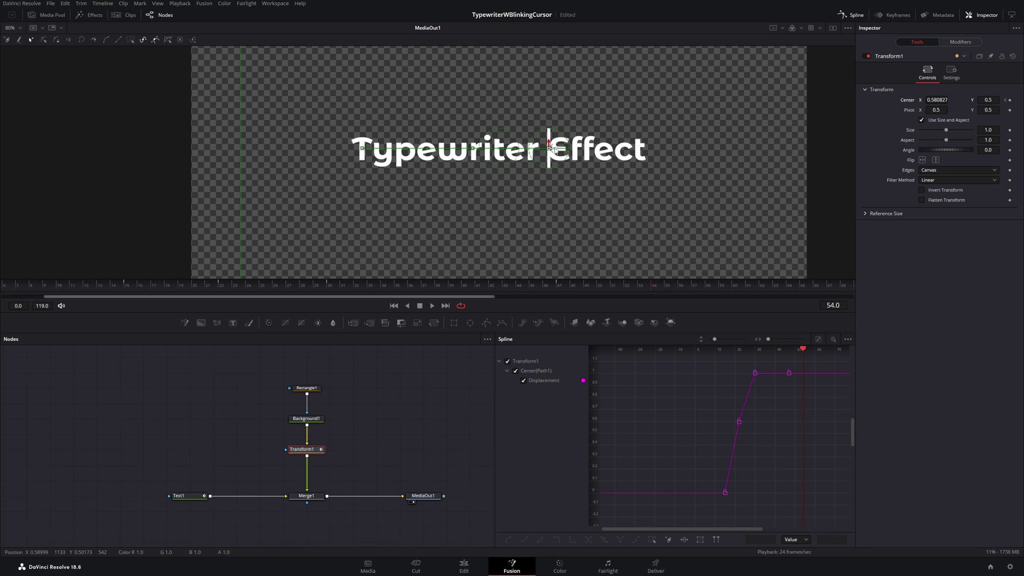
left_click_drag(563, 156, 649, 158)
Play back the full animation to check the cursor following 'Effect'.
left_click(432, 305)
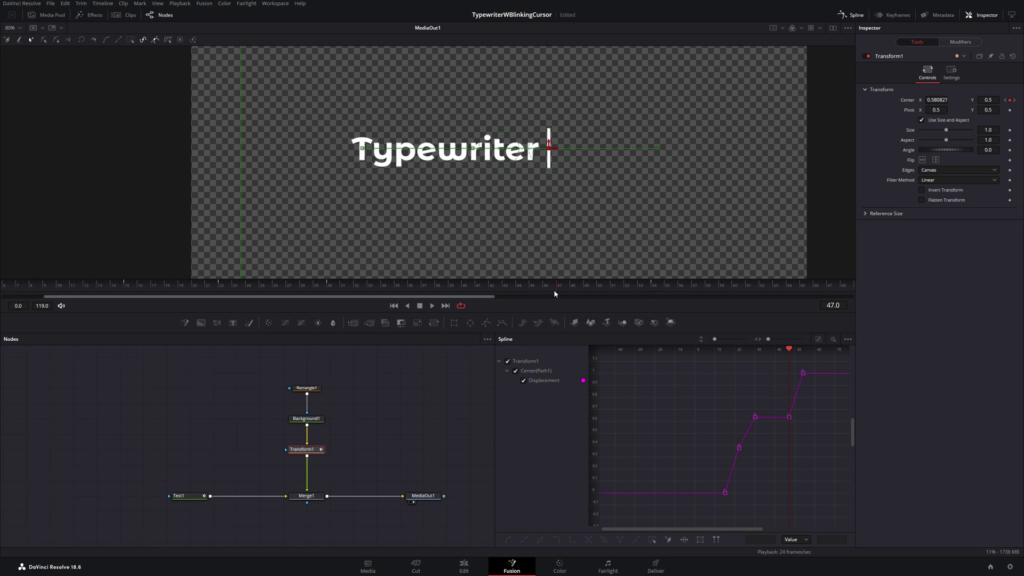
left_click_drag(554, 292, 531, 293)
left_click(432, 305)
left_click(569, 286)
left_click_drag(568, 286, 36, 289)
left_click(5, 290)
left_click(432, 306)
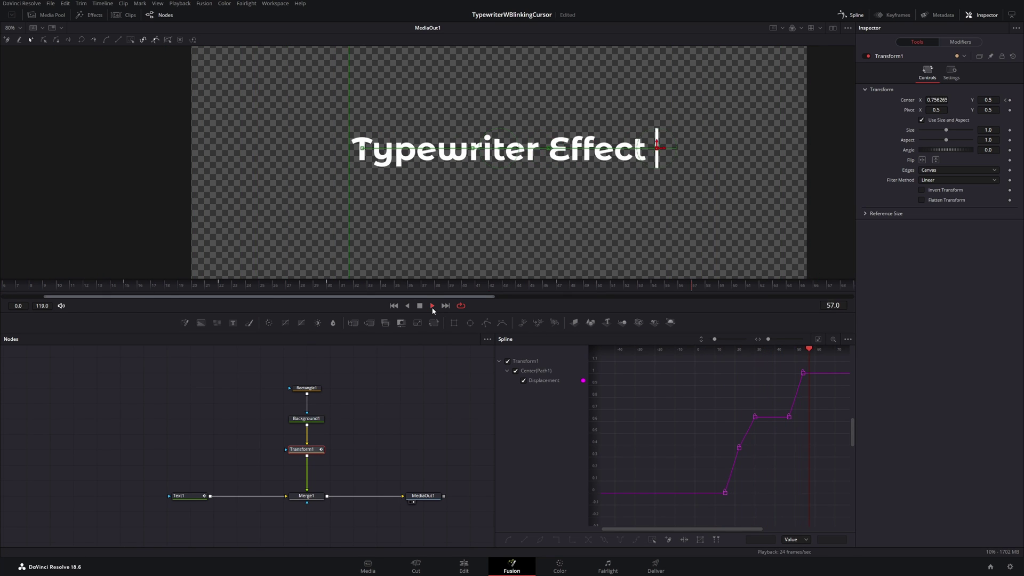
left_click(419, 306)
Stop playback and turn on Transform1's Motion Blur at Quality 10.
left_click(272, 291)
left_click(16, 293)
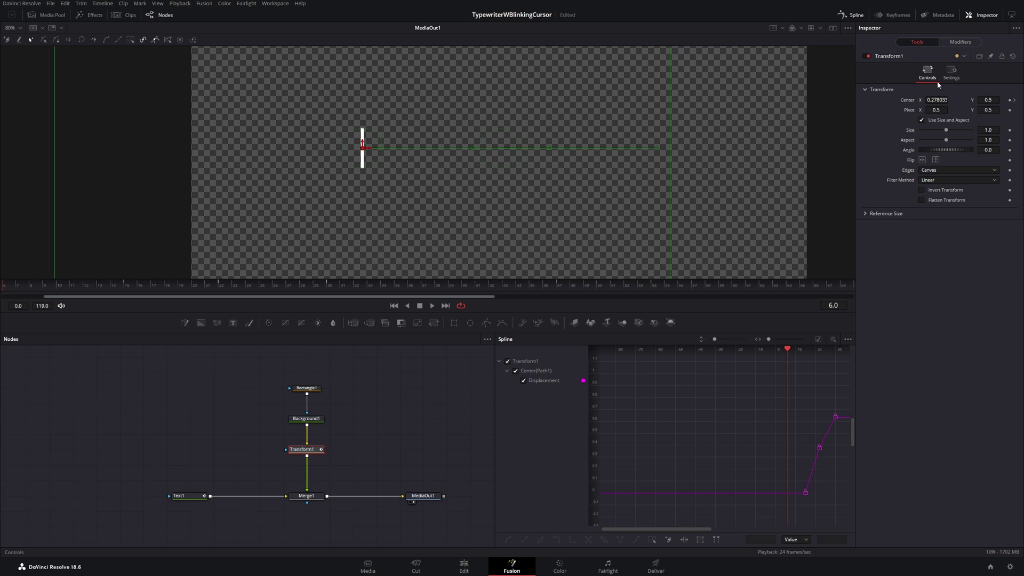
left_click(953, 72)
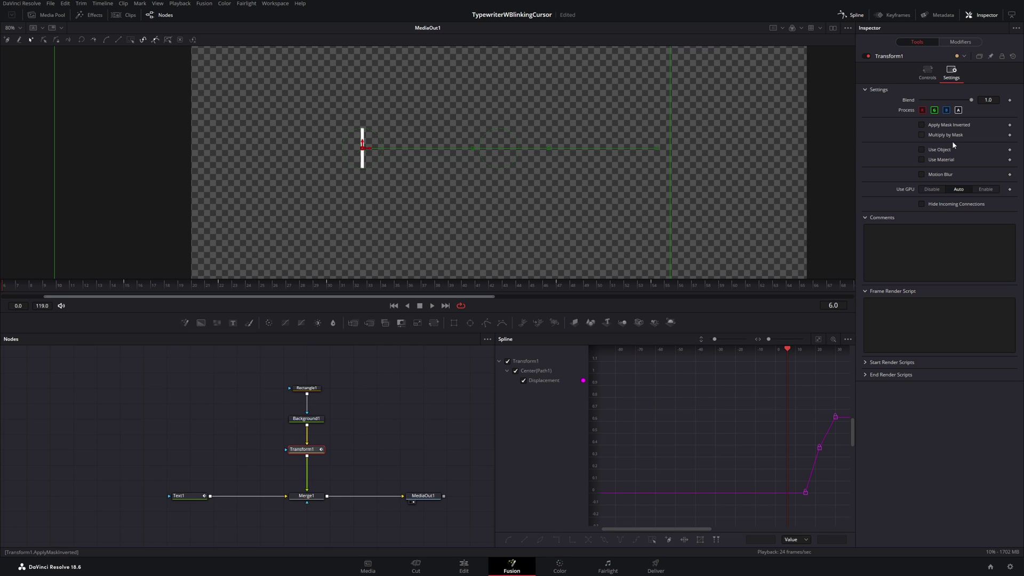
left_click(921, 174)
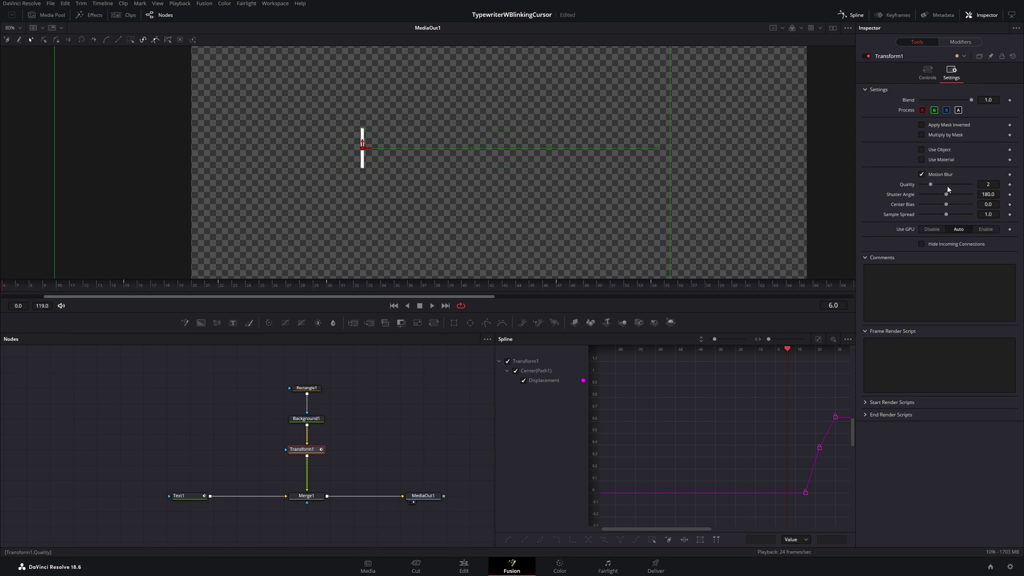
left_click_drag(931, 184, 973, 184)
Play the typing animation twice from near the start to preview the blurred cursor.
left_click(432, 306)
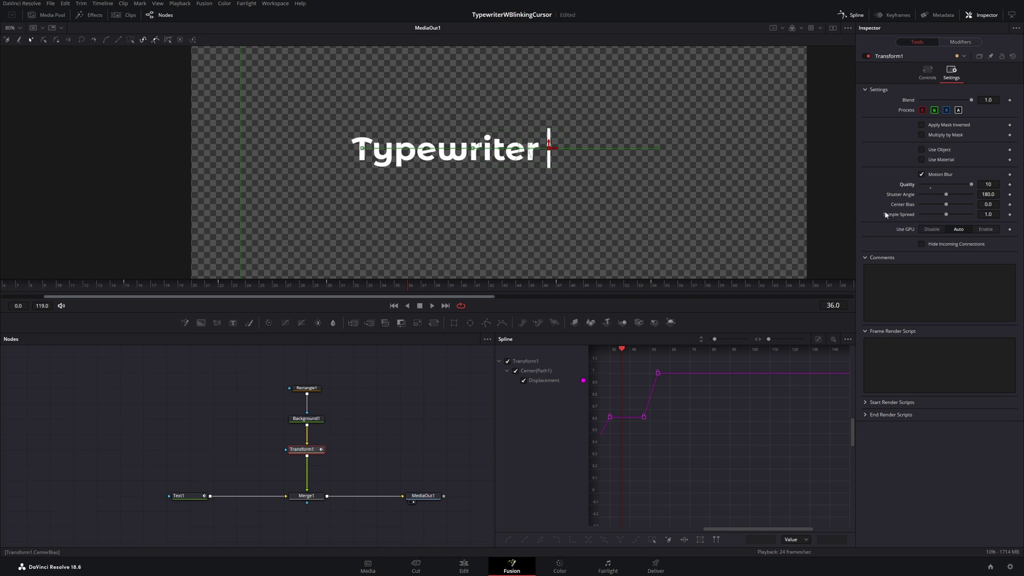
scroll(352, 384, "right", 3)
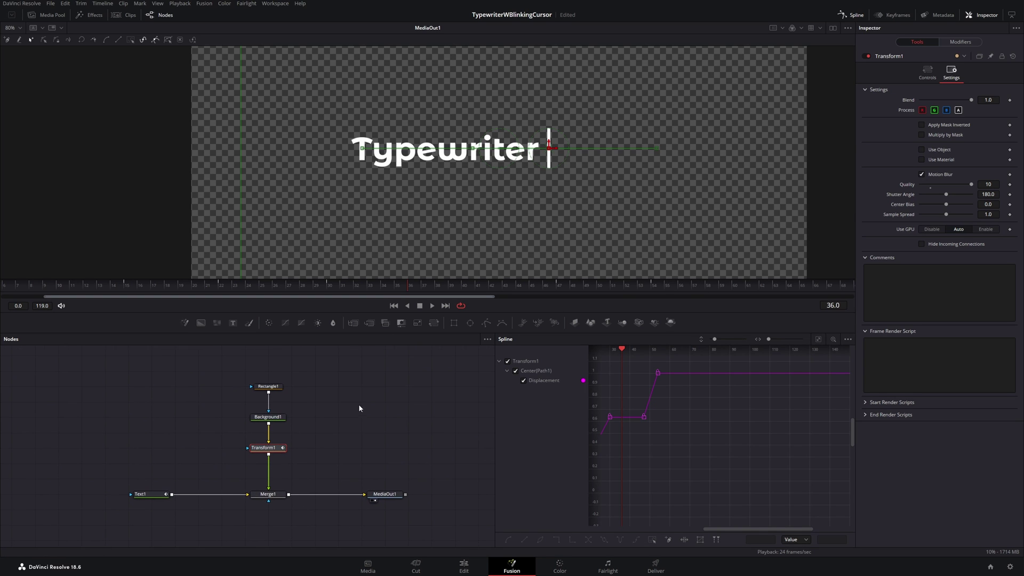
left_click_drag(215, 287, 44, 287)
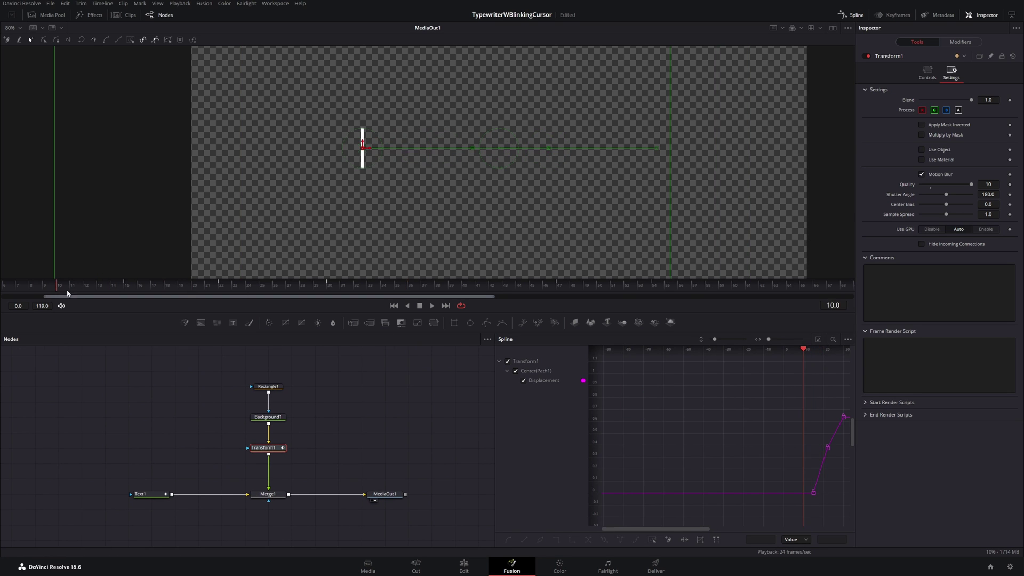
left_click(431, 307)
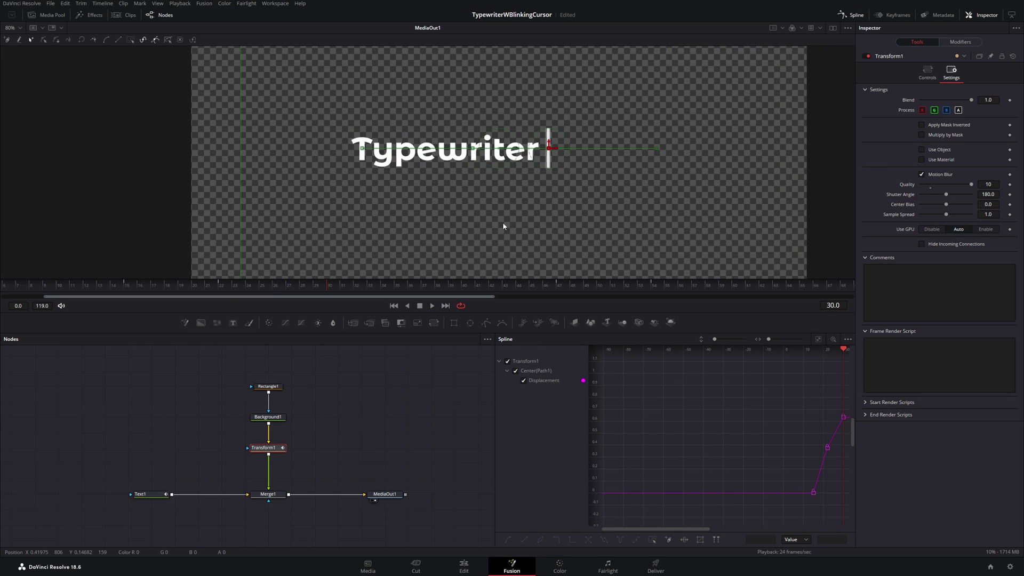
scroll(338, 450, "up", 2)
scroll(382, 421, "right", 4)
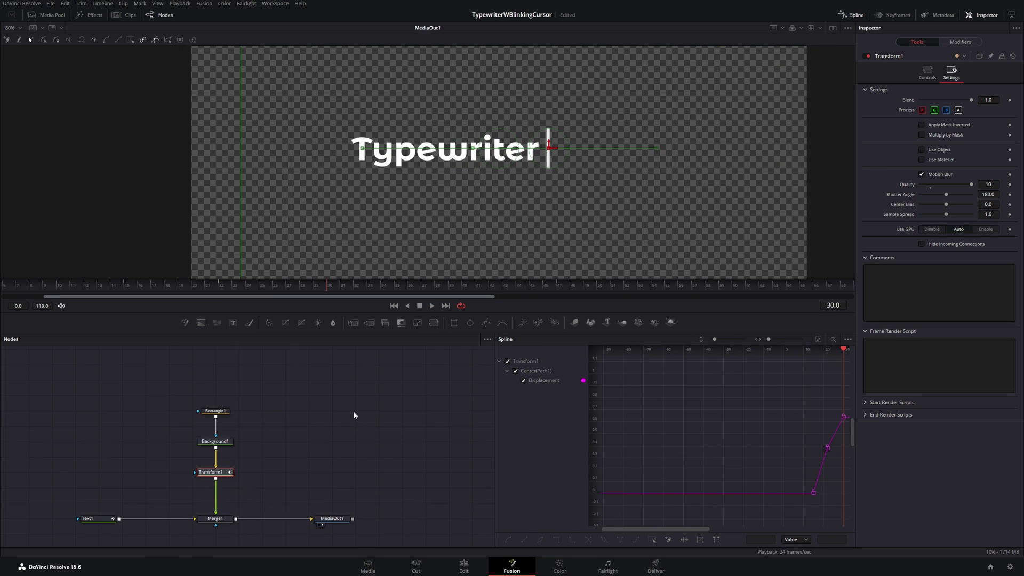
scroll(262, 426, "down", 1)
scroll(288, 425, "left", 4)
Select Rectangle1 at frame 6, try its Level at 0, return it to 1.0, and fit the viewer.
left_click(268, 397)
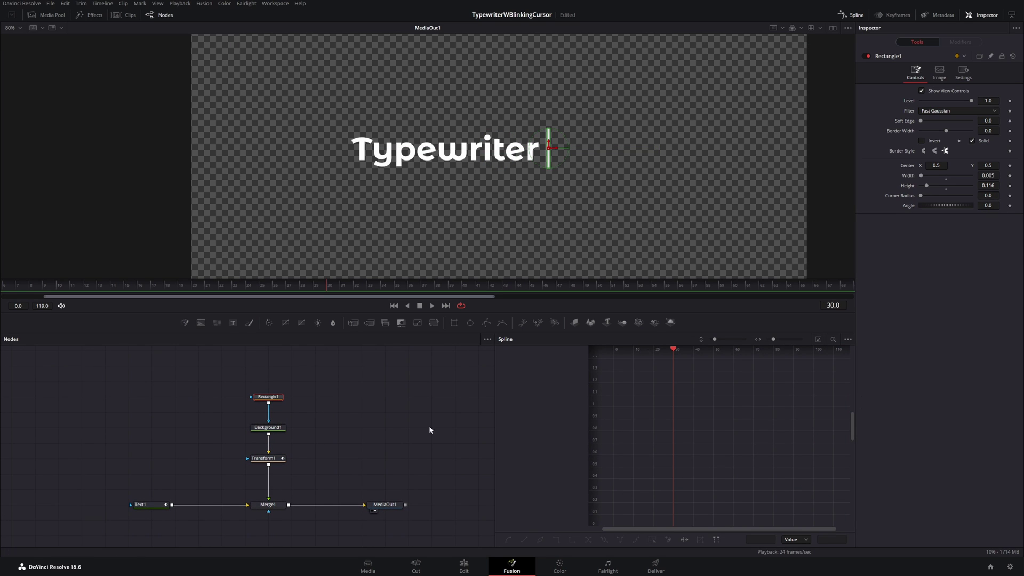
left_click_drag(236, 293, 2, 289)
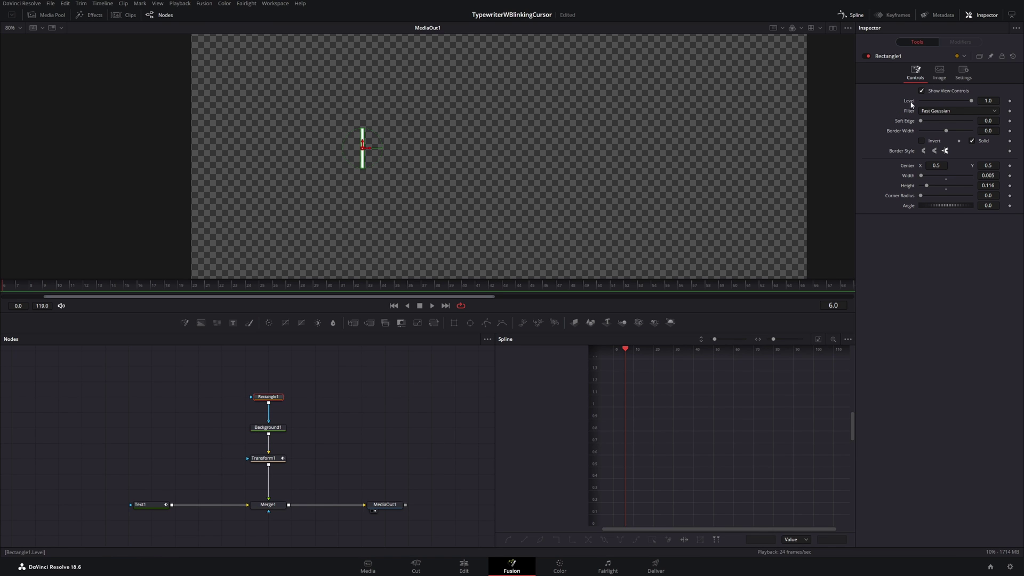
left_click_drag(972, 103, 913, 104)
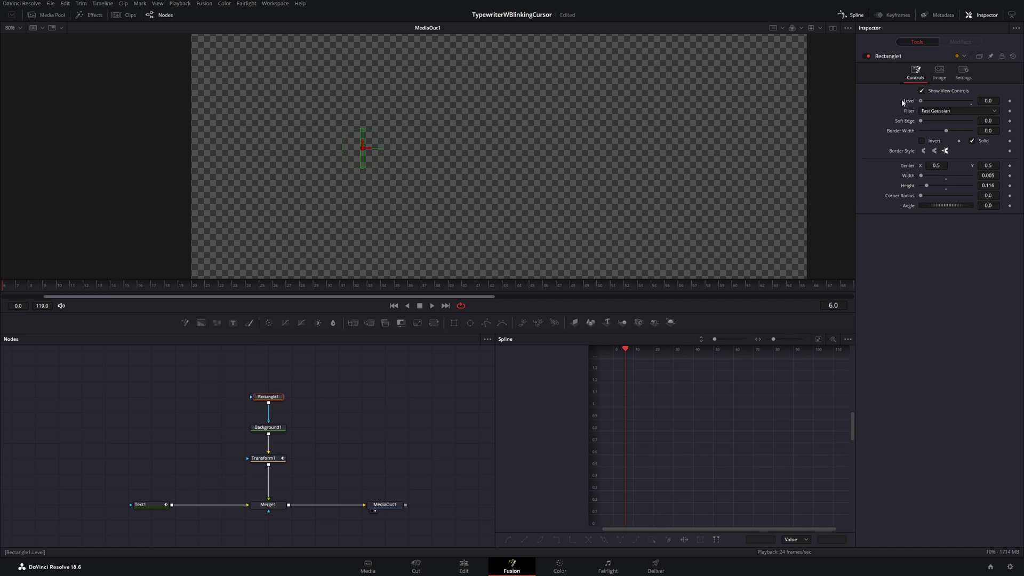
scroll(370, 160, "up", 3)
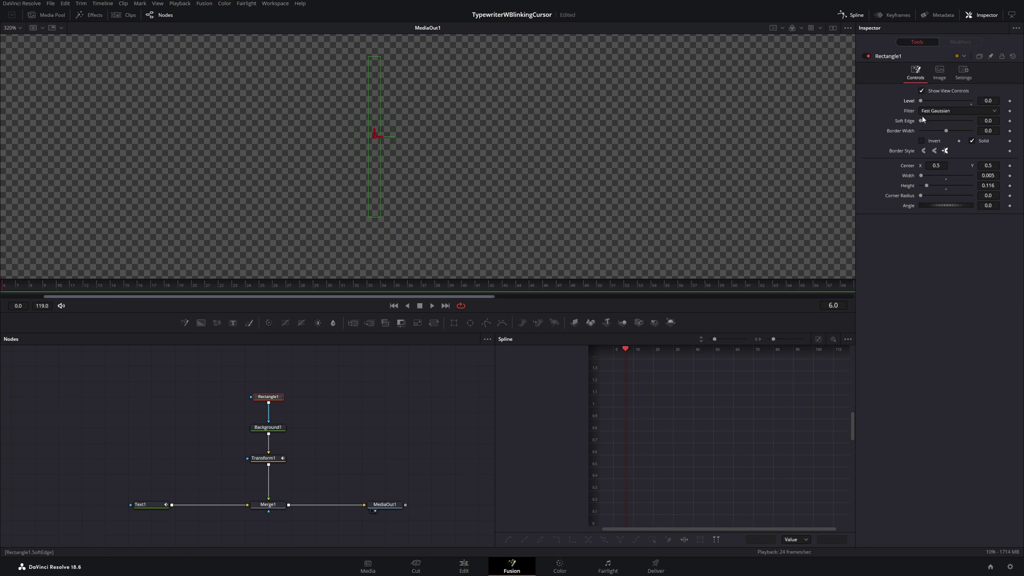
left_click_drag(921, 101, 982, 101)
key("ctrl+f")
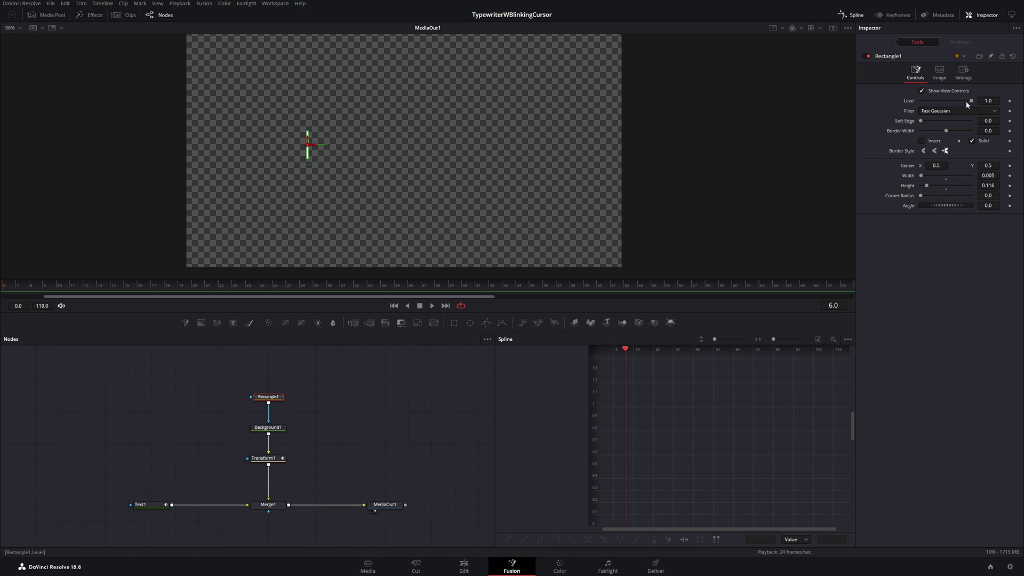
Keyframe the cursor's Level at 1, then at 0 one frame later, adding a point on the Level curve.
left_click(1010, 101)
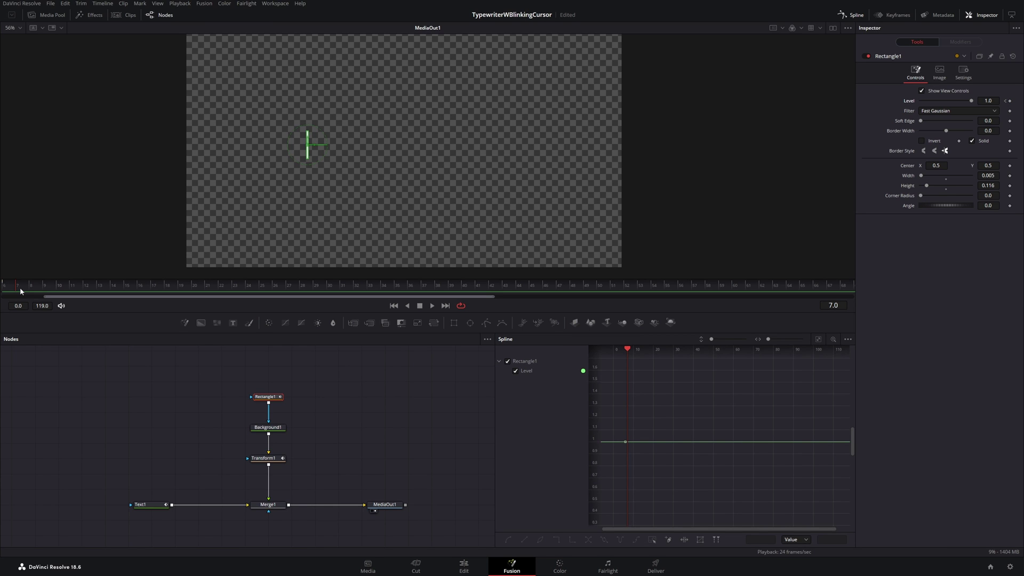
key("Right")
left_click(1010, 102)
left_click_drag(972, 102, 918, 103)
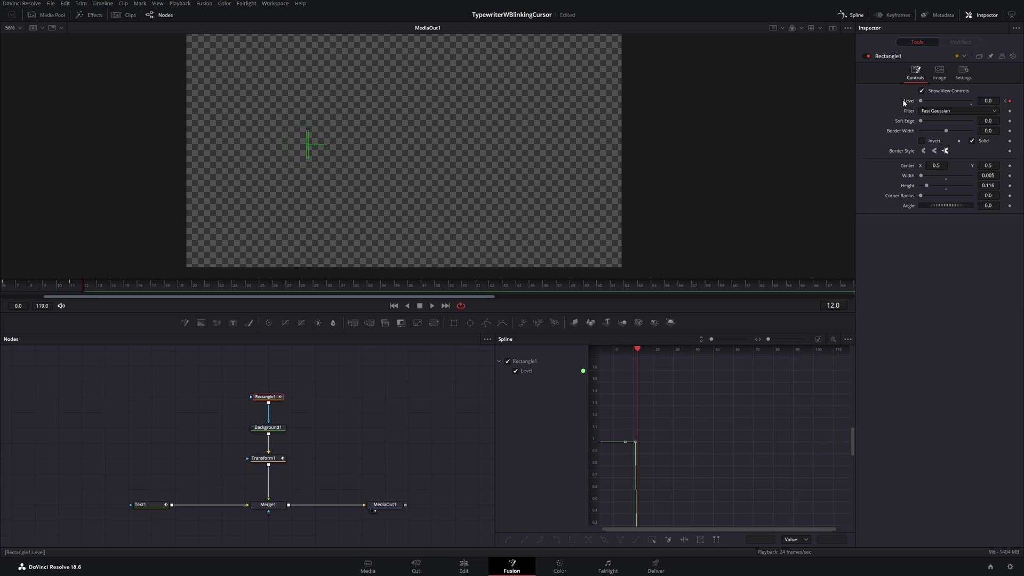
scroll(589, 468, "down", 3)
left_click_drag(673, 457, 711, 430)
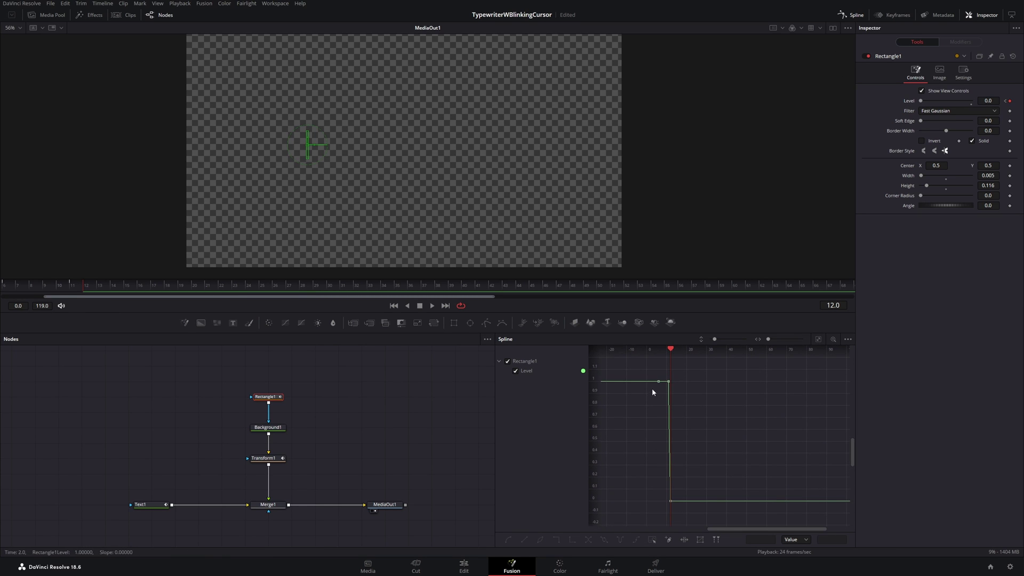
left_click_drag(656, 393, 768, 414)
left_click(734, 384)
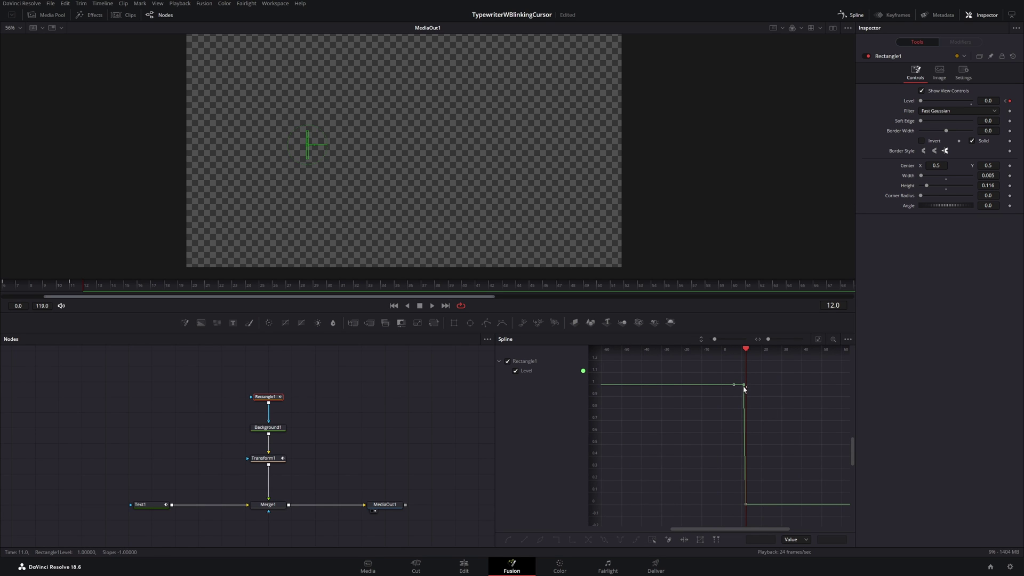
left_click_drag(796, 498, 715, 460)
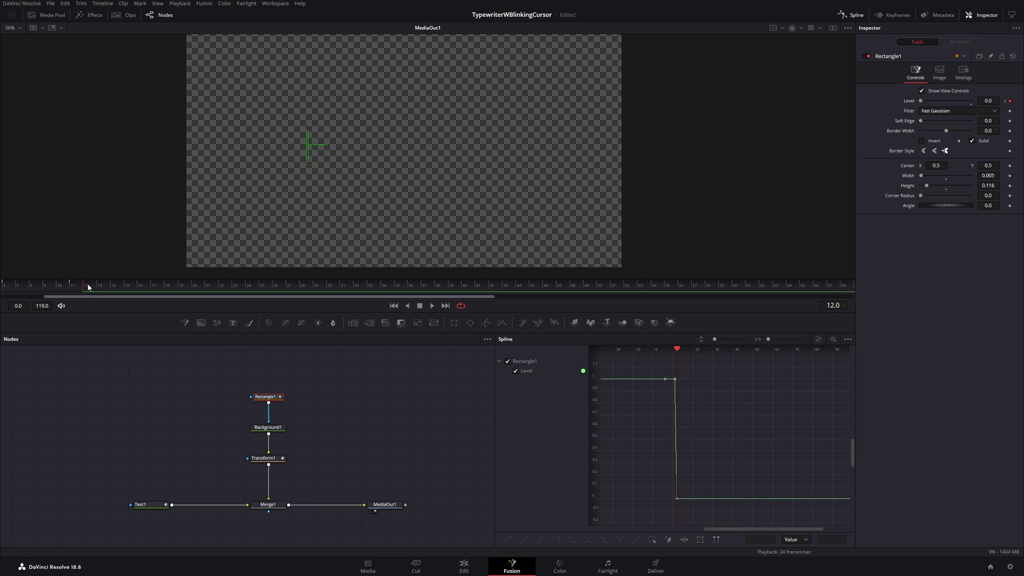
Key the cursor's Level at 0 on frame 17 and back to 1 on frame 18.
key("Right")
key("Right")
key("Right")
key("Right")
left_click(1010, 100)
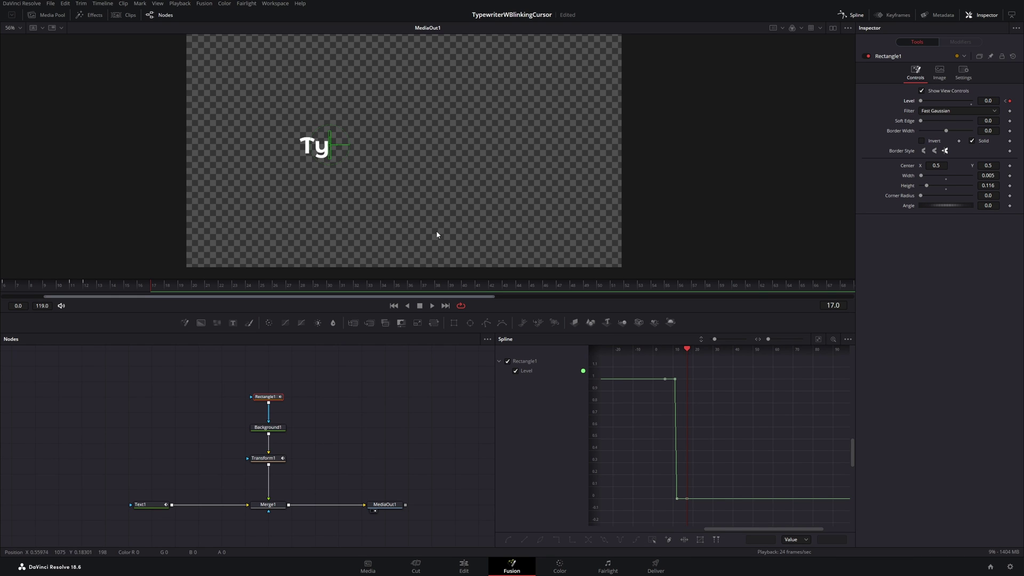
key("Right")
left_click_drag(923, 101, 998, 104)
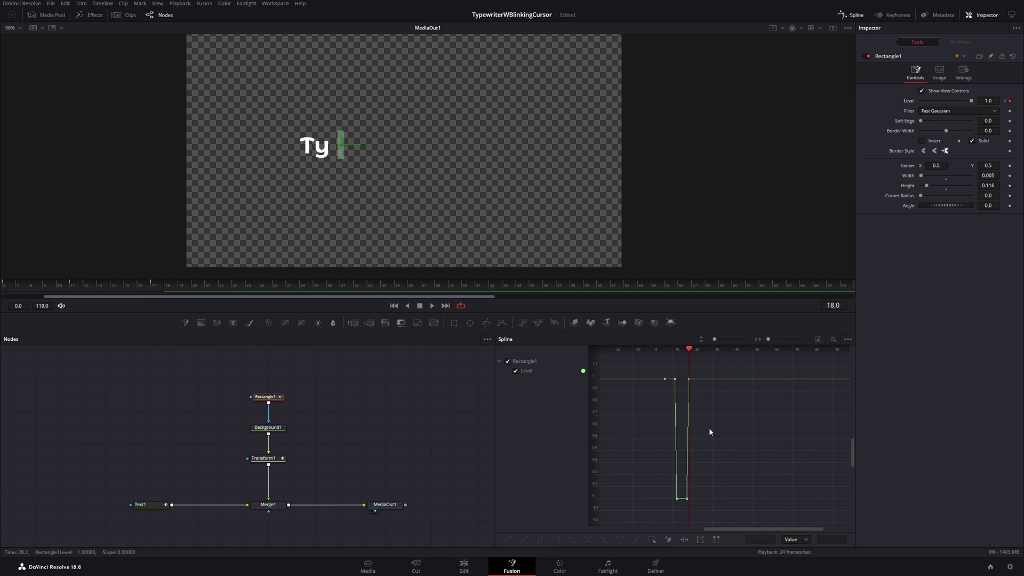
scroll(709, 428, "left", 3)
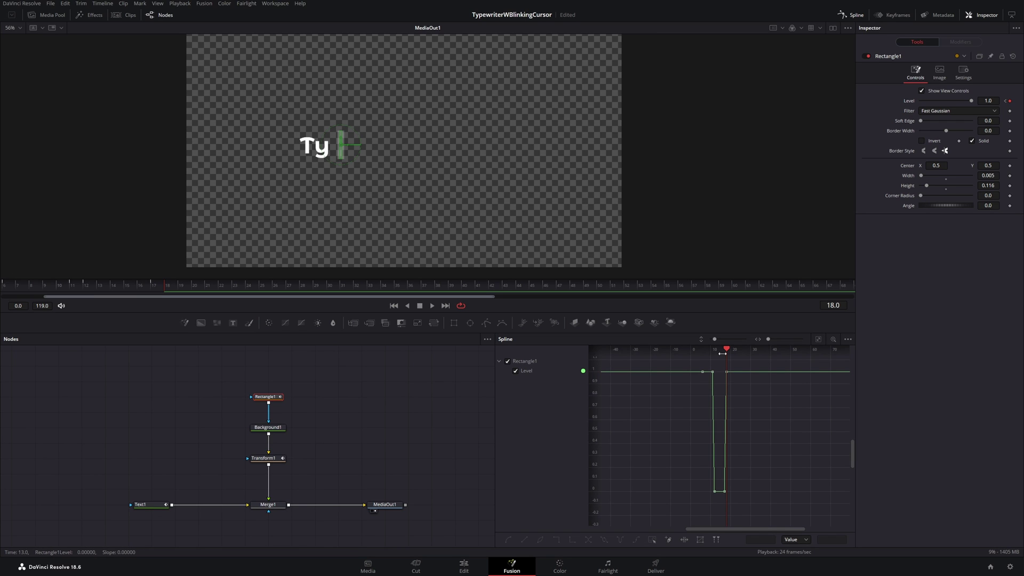
Loop the selected Level blink keyframes and play from frame 6 to check the blinking.
left_click_drag(693, 361, 742, 498)
left_click(603, 540)
scroll(642, 469, "right", 6)
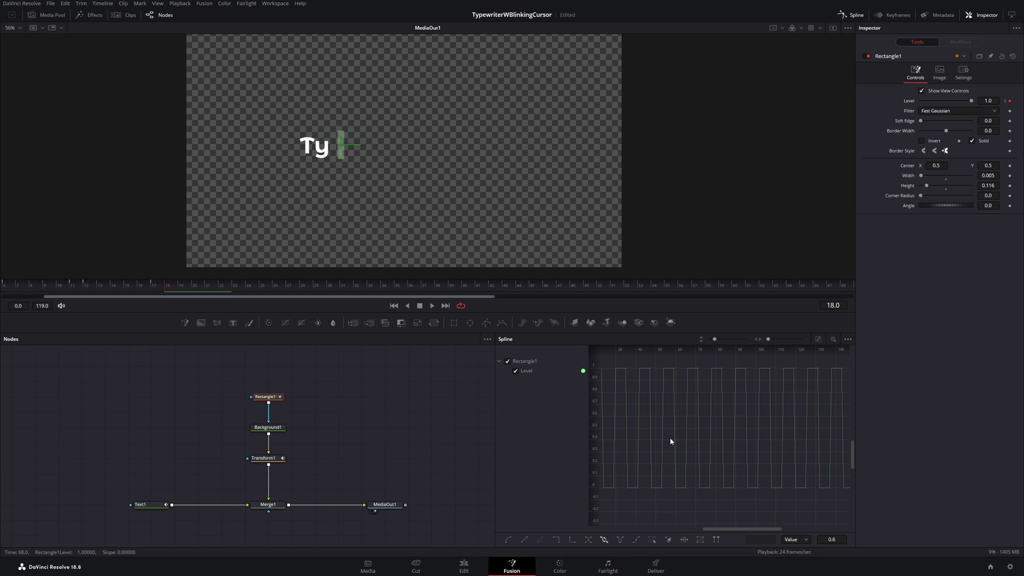
scroll(680, 443, "right", 15)
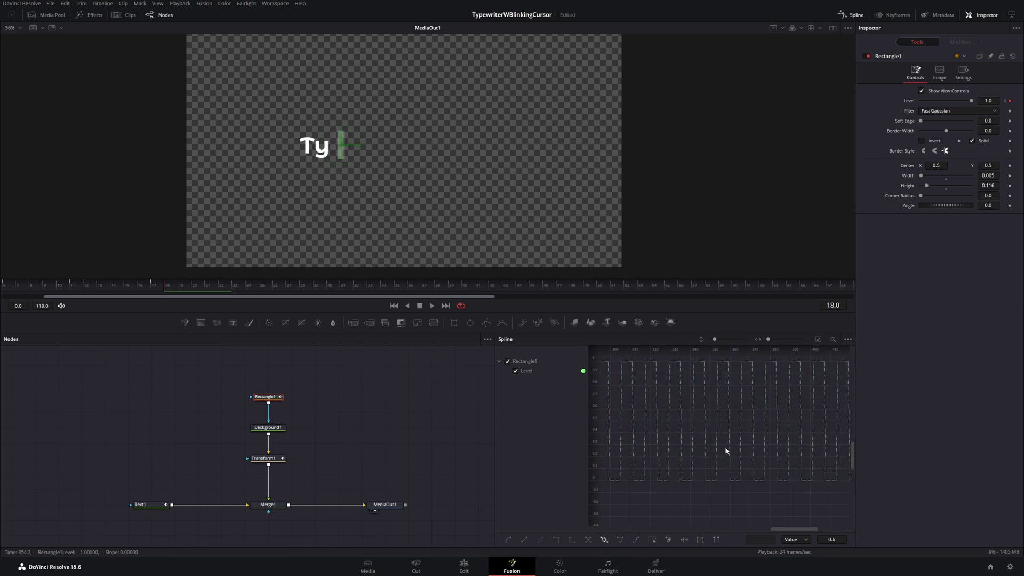
scroll(731, 451, "left", 18)
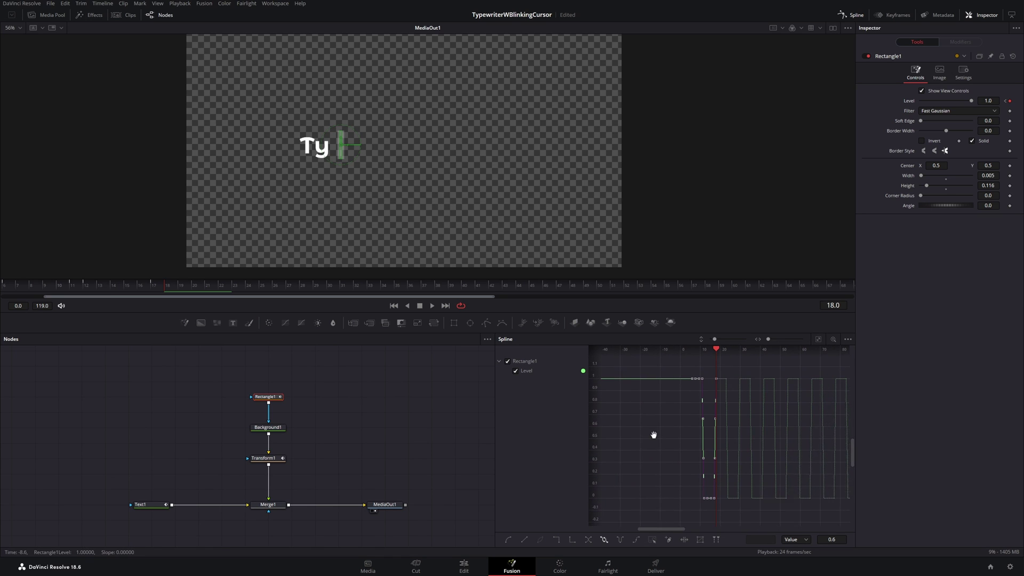
left_click_drag(184, 282, 5, 283)
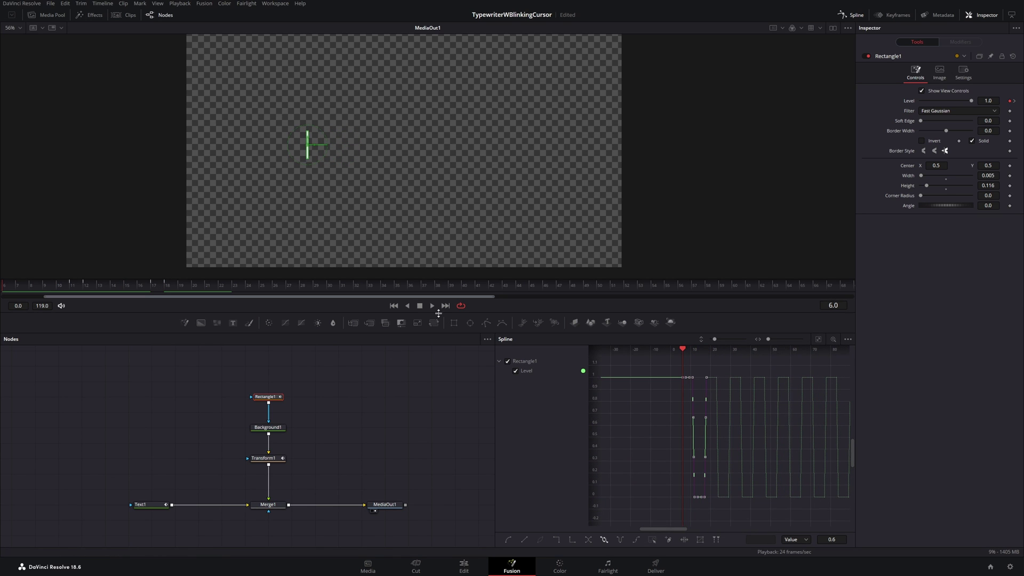
left_click(433, 306)
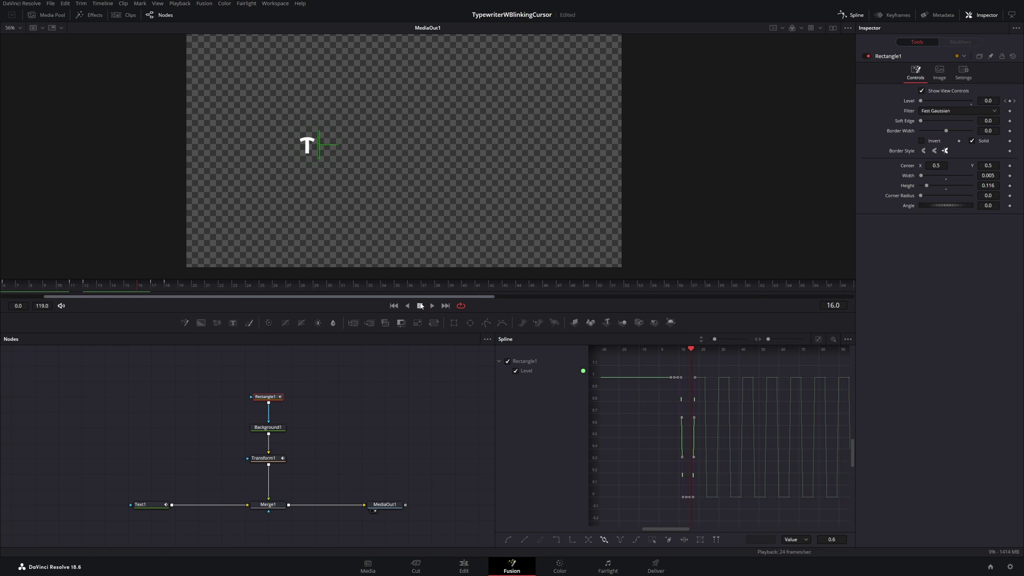
Reselect the blink keyframes and time-stretch them wider so the cursor blinks more slowly.
key("space")
left_click(3, 291)
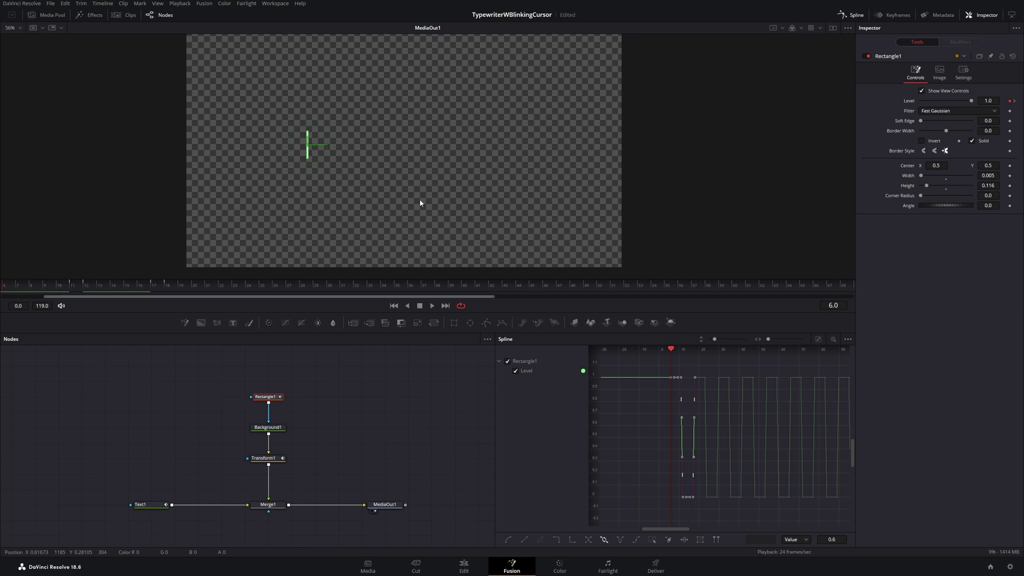
left_click(687, 368)
left_click_drag(652, 360, 723, 512)
left_click(685, 540)
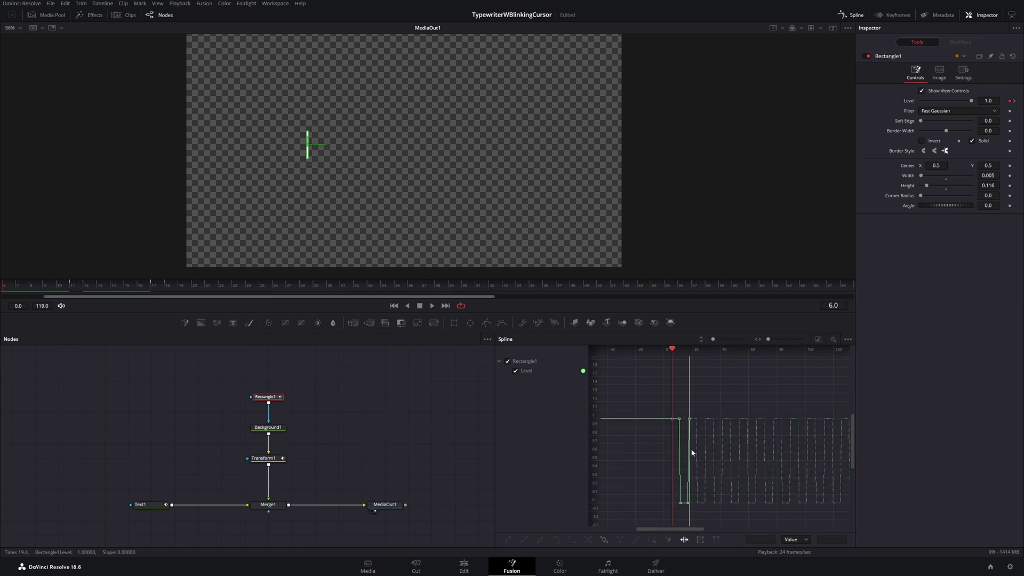
left_click_drag(689, 398, 695, 398)
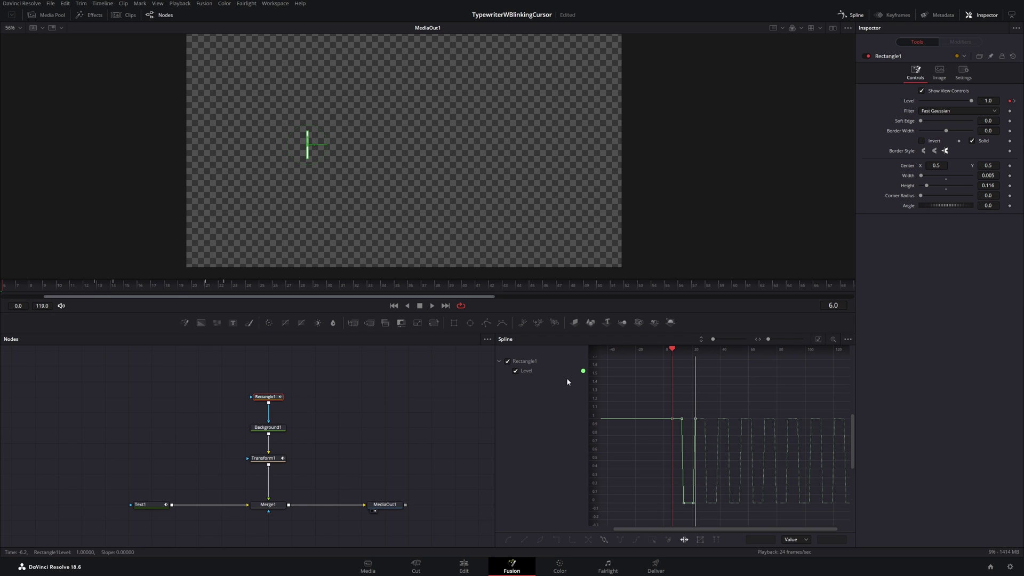
Play the finished Typewriter Effect comp and save the TypewriterWBlinkingCursor project.
left_click(433, 306)
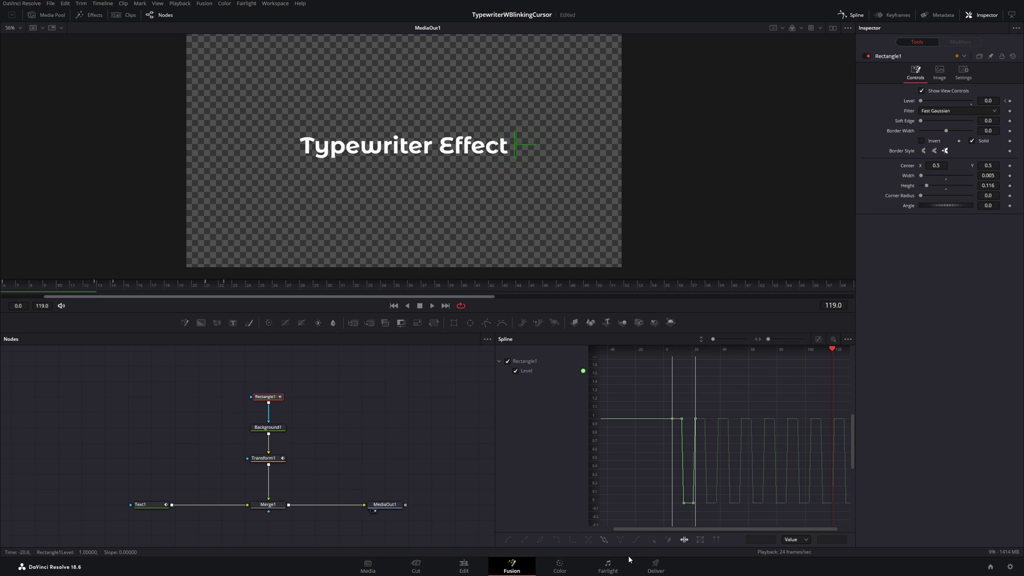
key("ctrl+s")
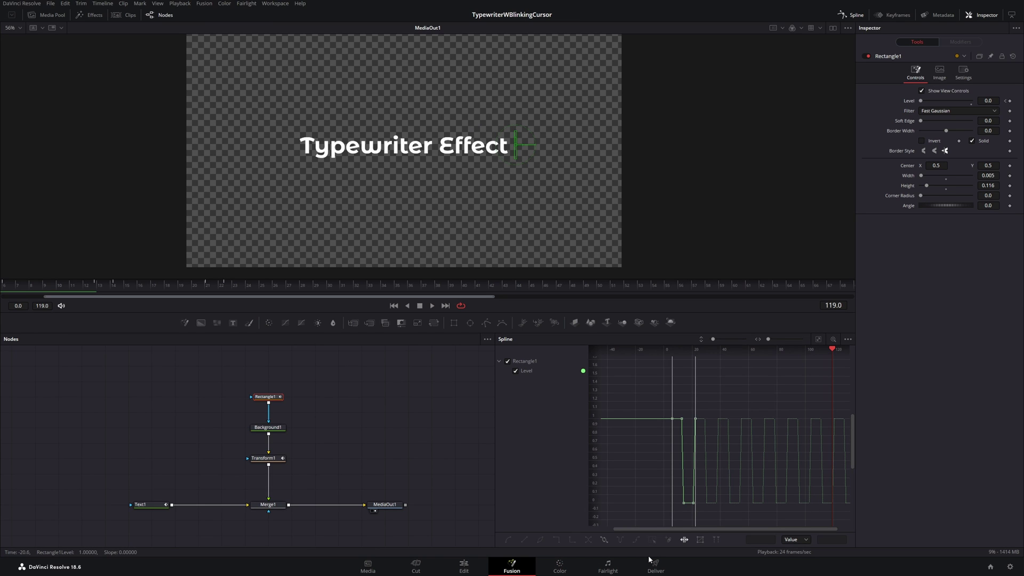